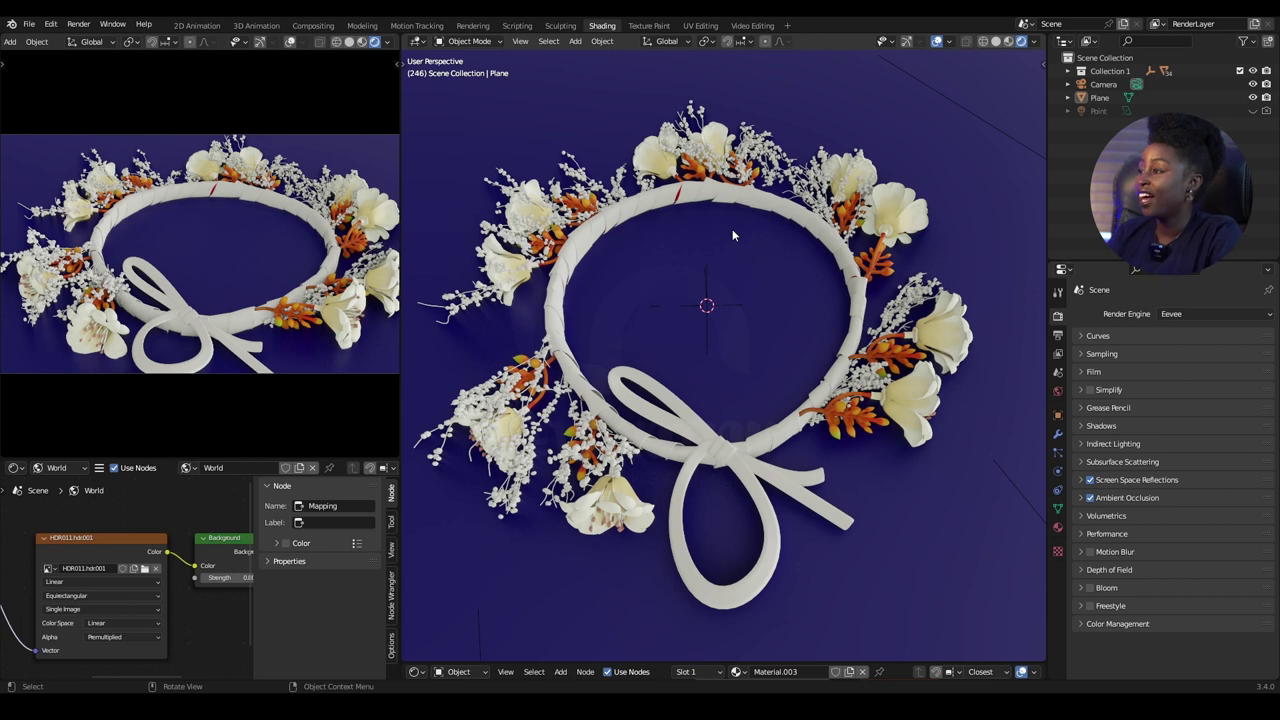
pyautogui.moveTo(732, 235); pyautogui.dragTo(873, 292, button='middle')
pyautogui.moveTo(763, 300); pyautogui.dragTo(734, 286, button='middle')
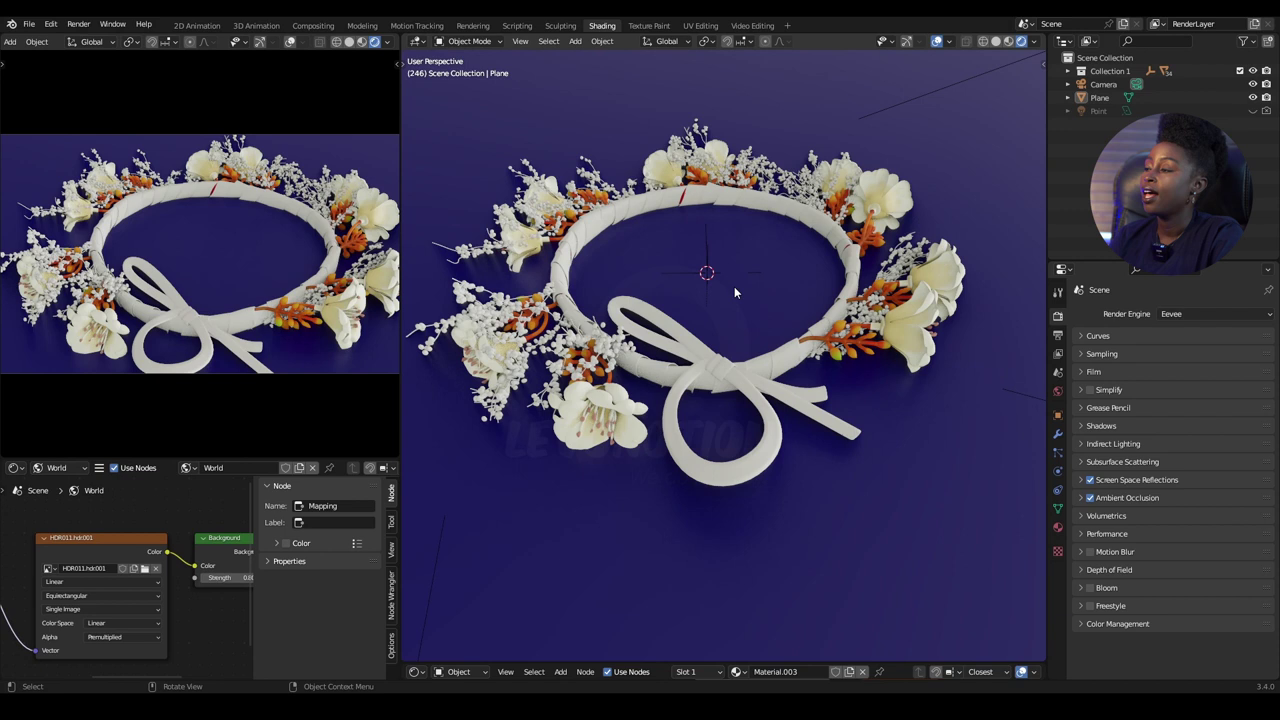
pyautogui.moveTo(786, 283); pyautogui.dragTo(521, 213, button='middle')
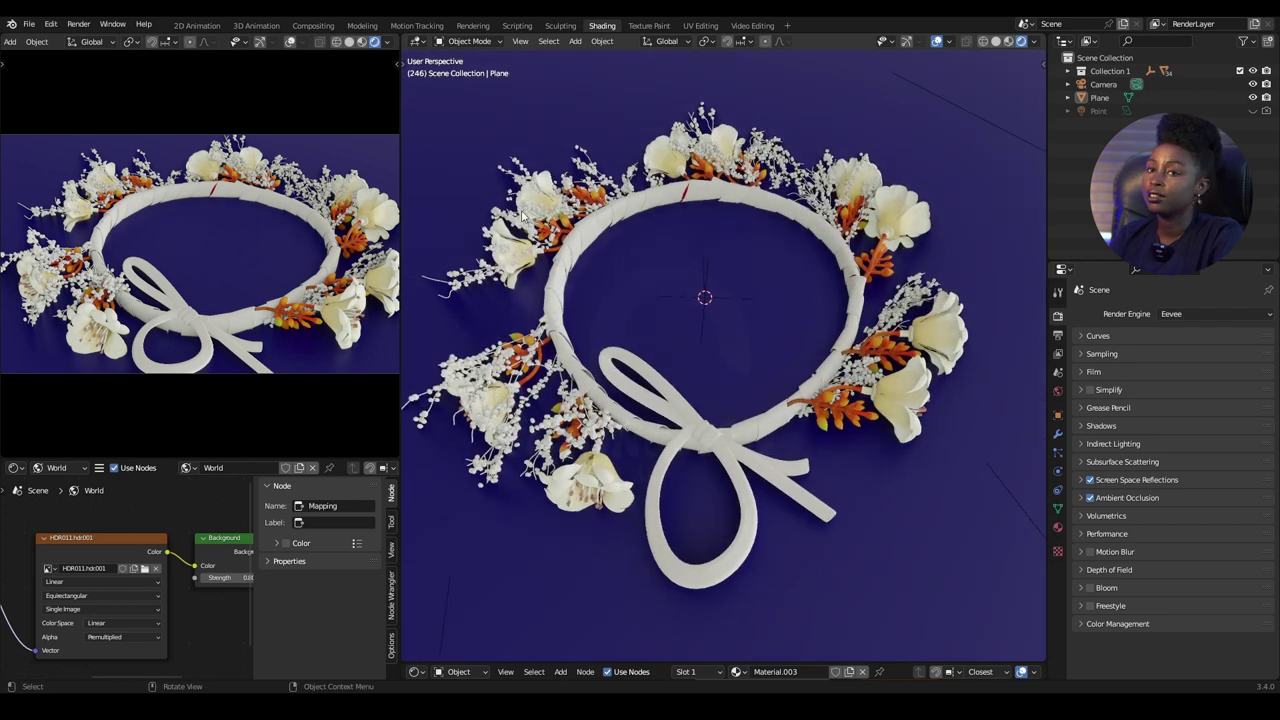
pyautogui.click(469, 41)
pyautogui.click(466, 69)
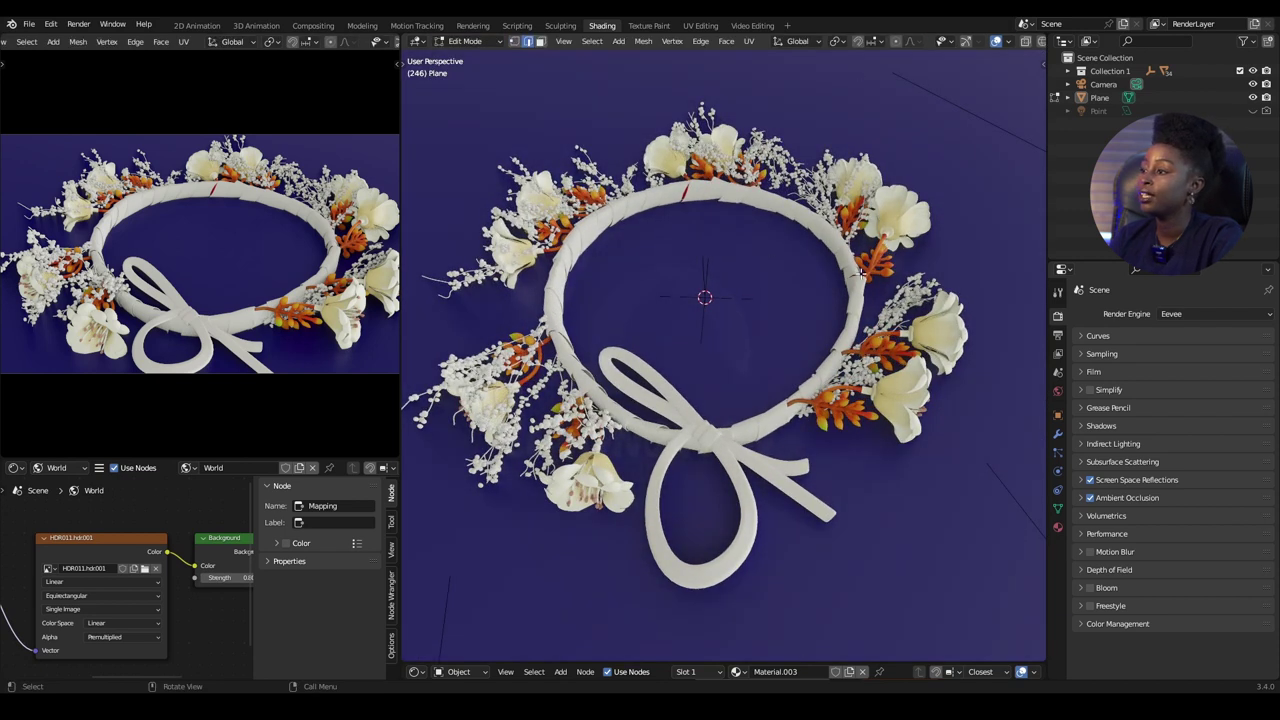
pyautogui.press('Tab')
pyautogui.scroll(-3, 788, 312)
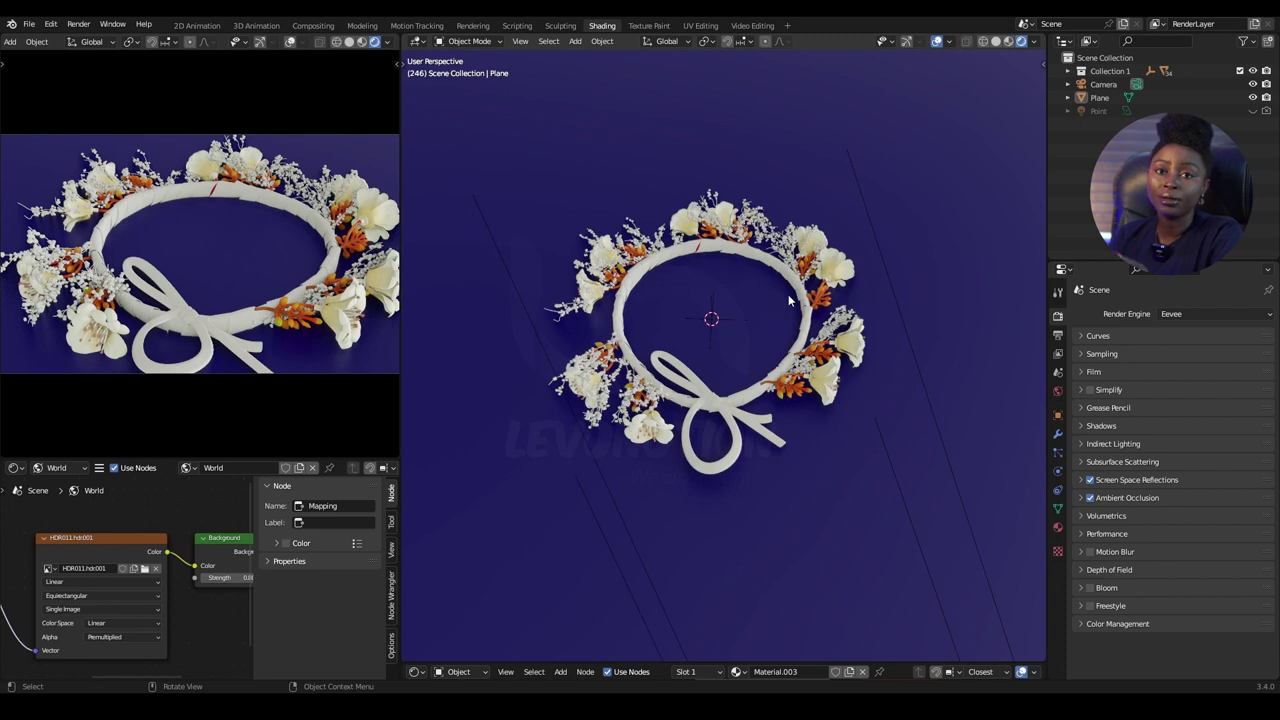
pyautogui.scroll(2, 771, 286)
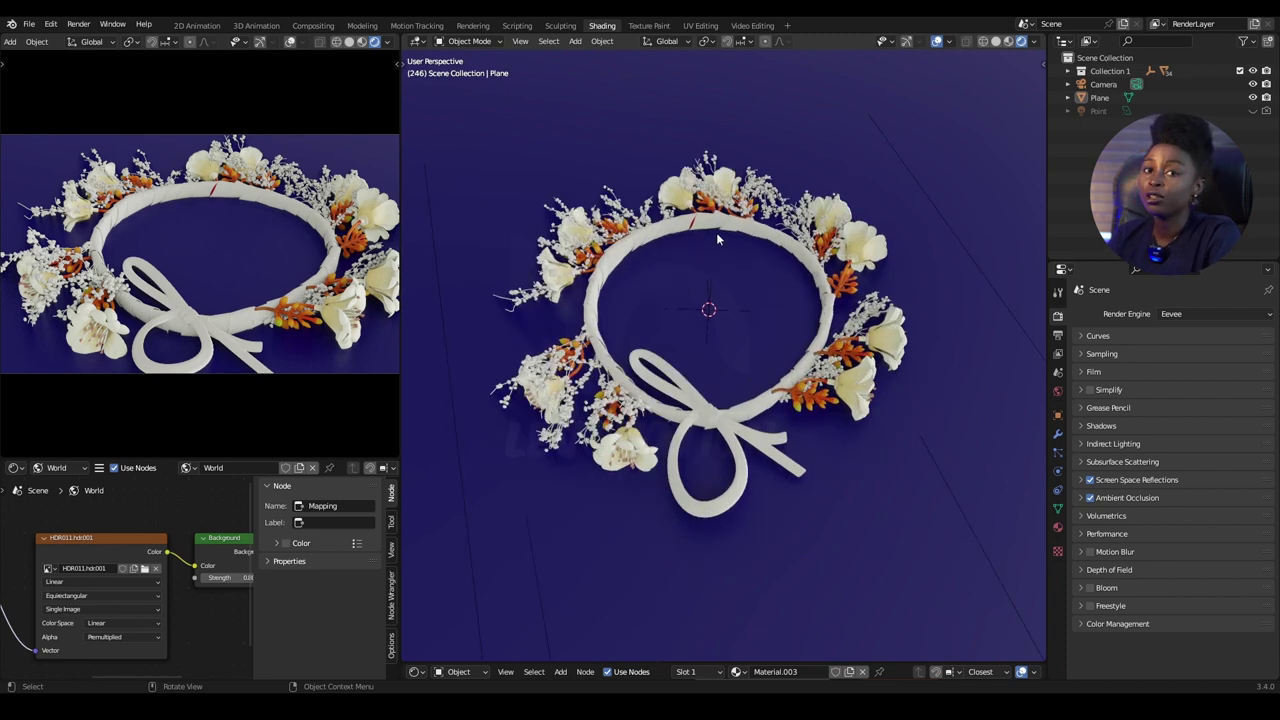
# Select the background plane, switch it into Edit Mode and return it to Object Mode.
pyautogui.click(929, 133)
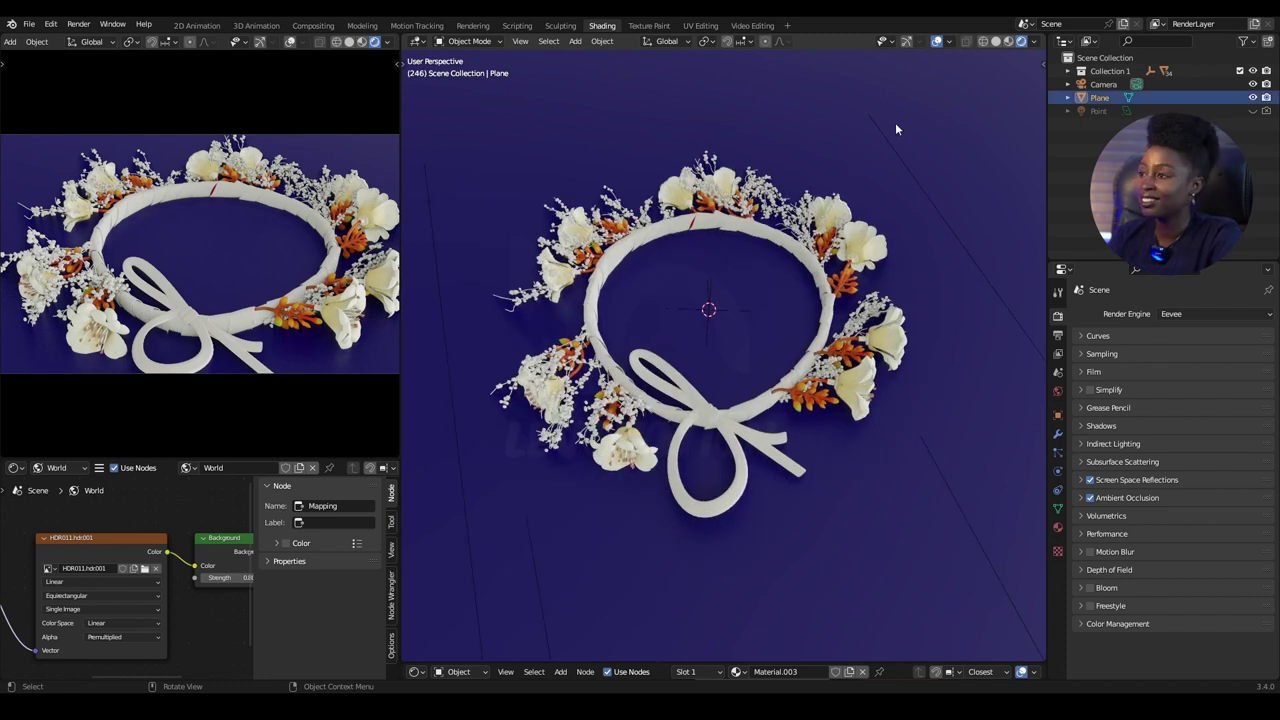
pyautogui.click(469, 41)
pyautogui.click(476, 69)
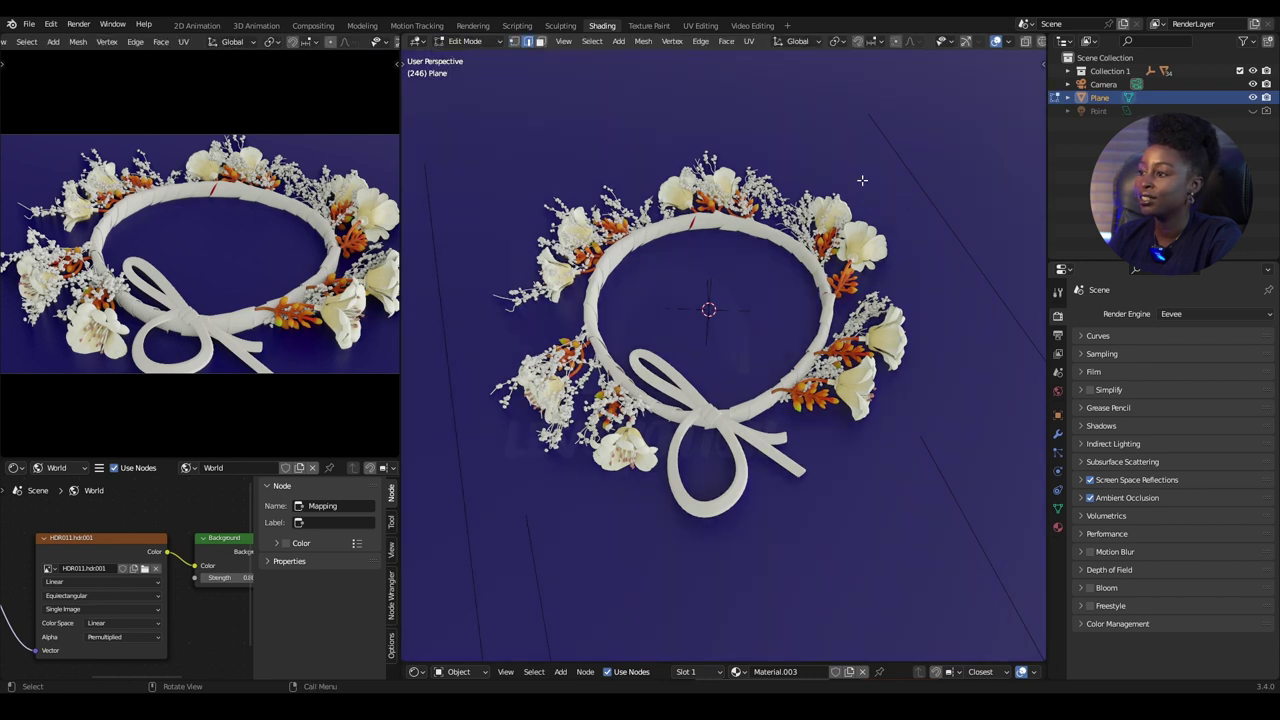
pyautogui.hotkey('ctrl', 'Tab')
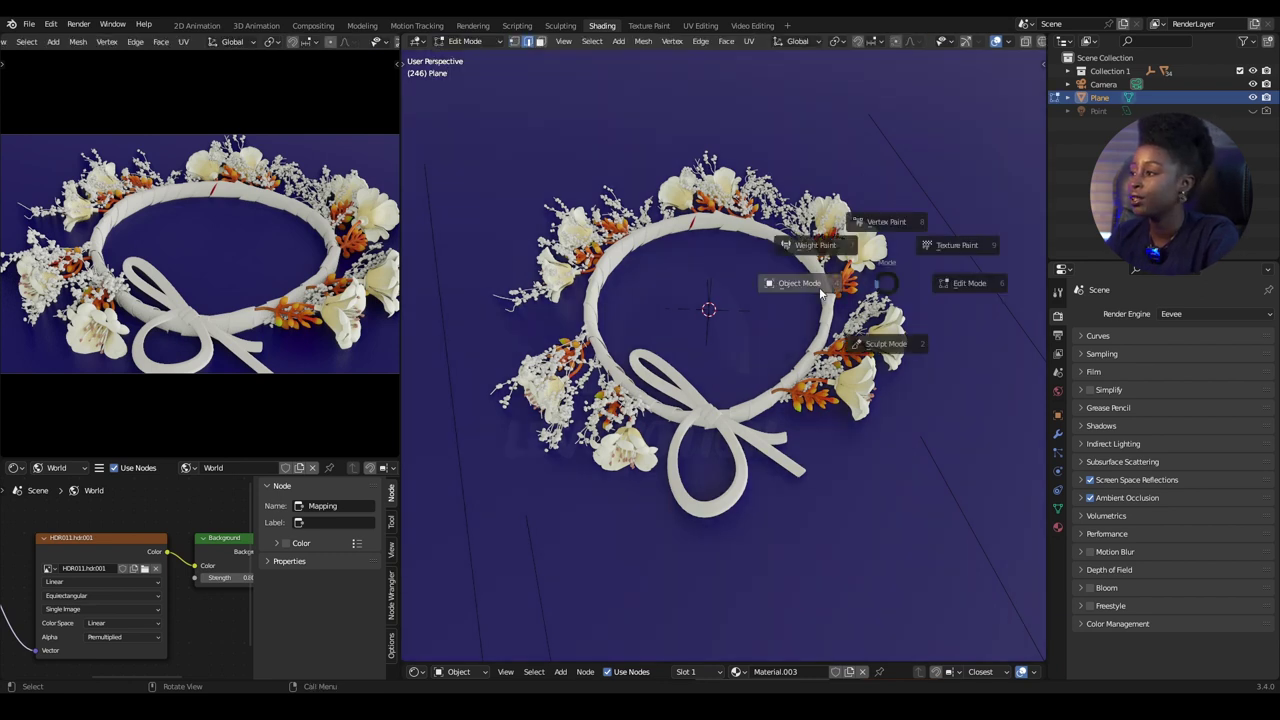
pyautogui.click(730, 230)
# Select the wreath's twisted ribbon and enter Edit Mode with all of its geometry deselected.
pyautogui.scroll(2, 734, 256)
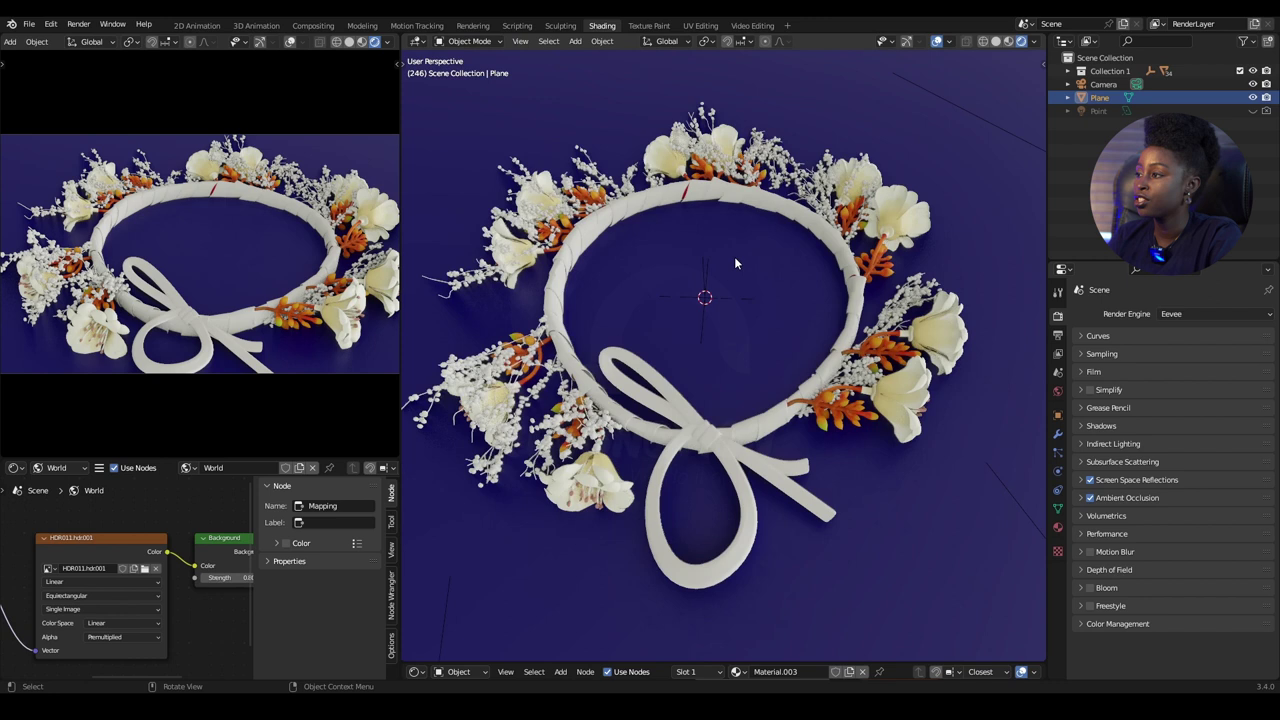
pyautogui.click(700, 194)
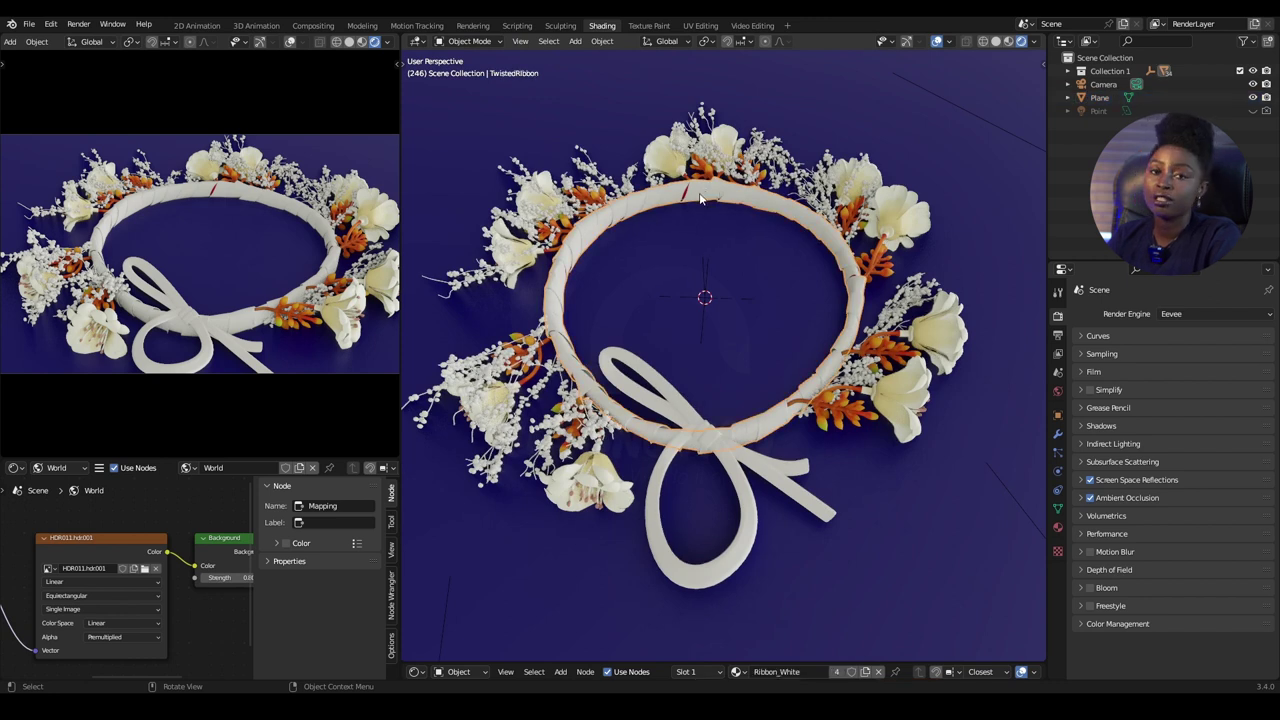
pyautogui.scroll(2, 680, 185)
pyautogui.moveTo(680, 185); pyautogui.dragTo(671, 170, button='middle')
pyautogui.scroll(4, 670, 174)
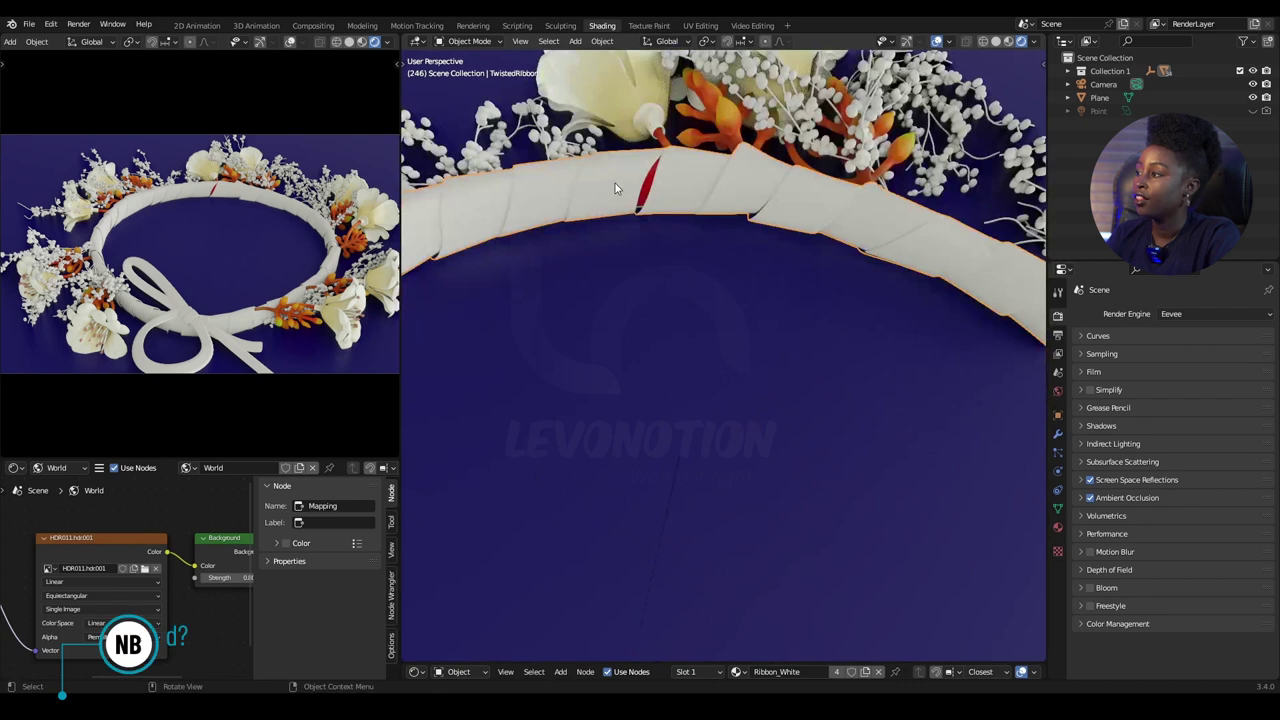
pyautogui.scroll(-6, 644, 193)
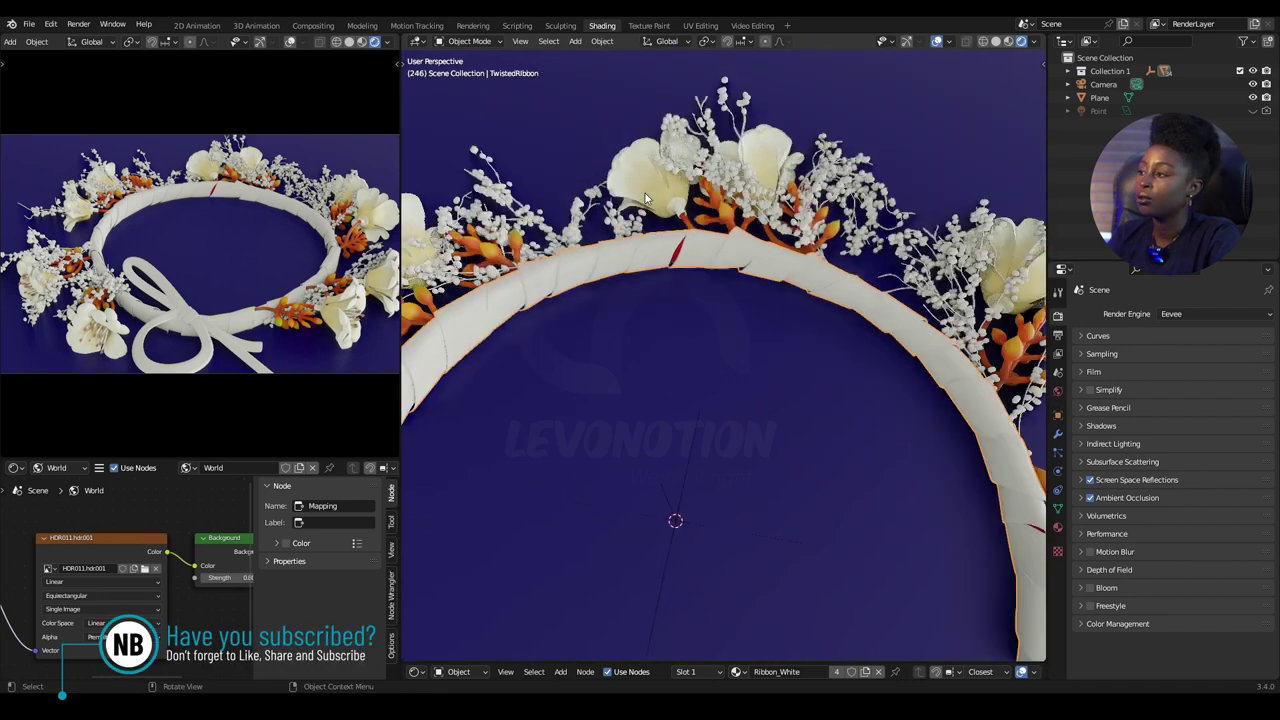
pyautogui.keyDown('shift'); pyautogui.moveTo(722, 428); pyautogui.dragTo(740, 275, button='middle'); pyautogui.keyUp('shift')
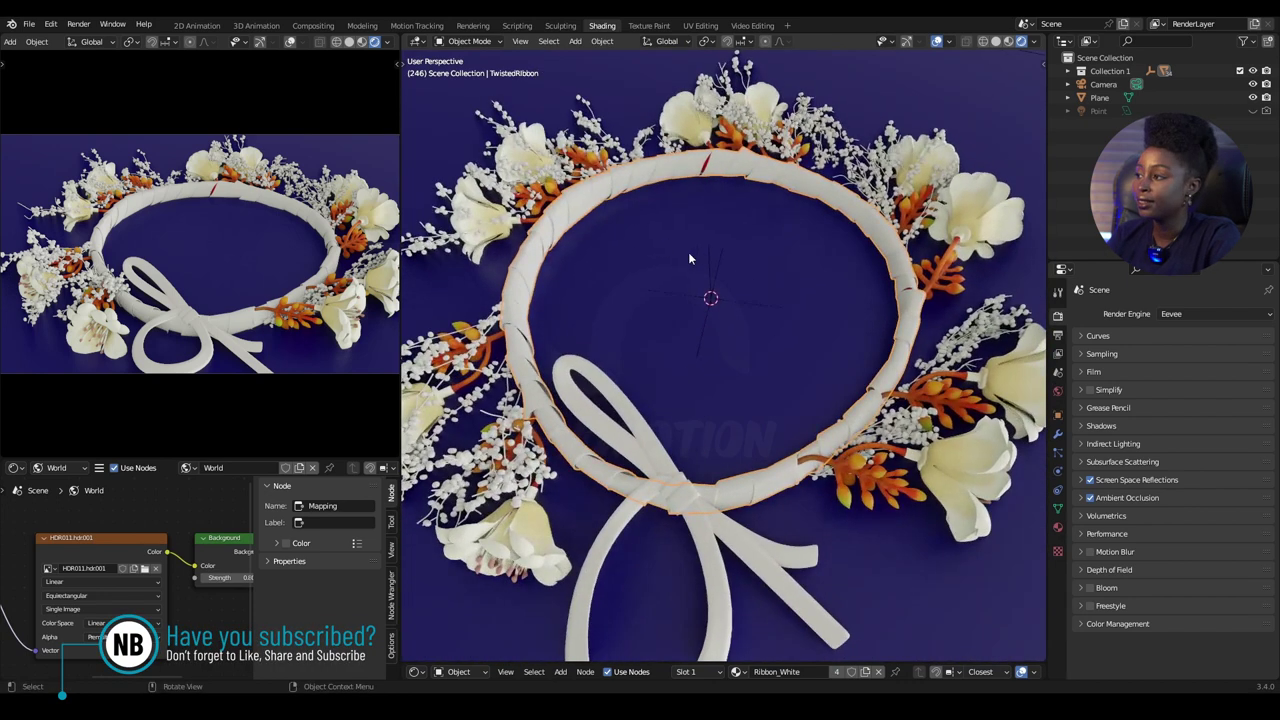
pyautogui.hotkey('ctrl', 'Tab')
pyautogui.click(789, 222)
pyautogui.hotkey('alt', 'a')
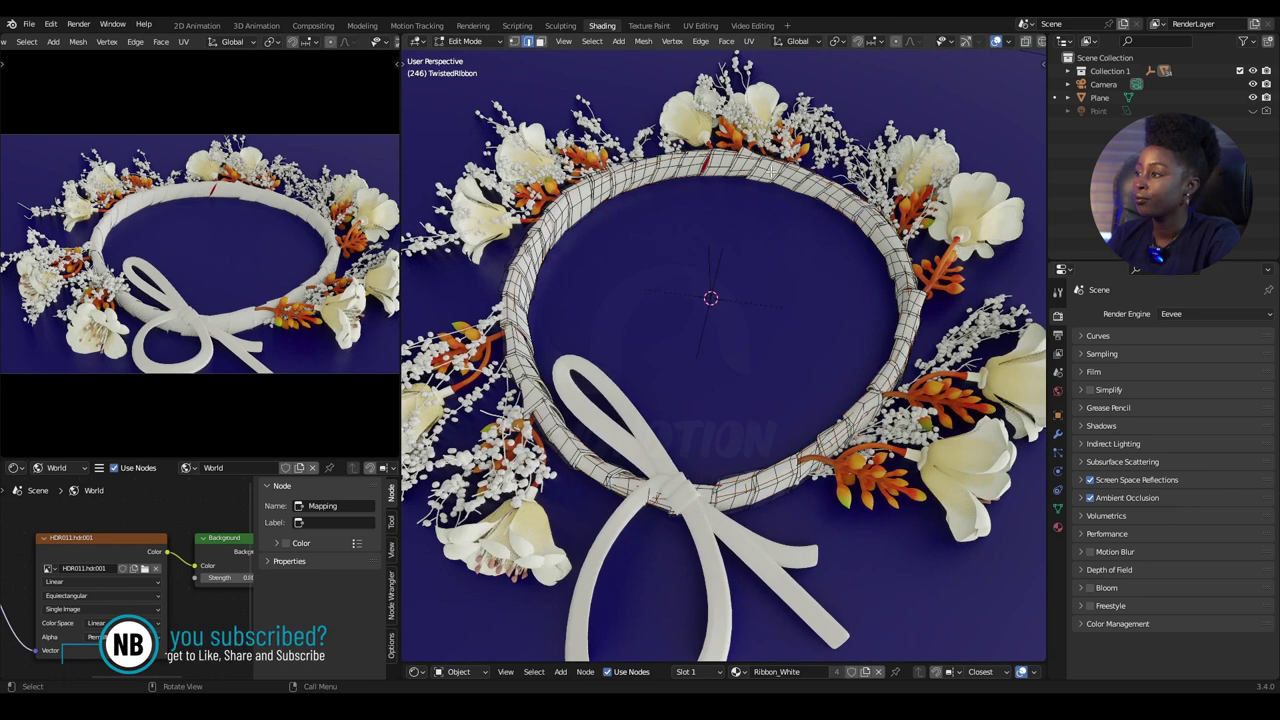
# Separate the twisted ribbon's mesh by loose parts and return to Object Mode.
pyautogui.press('p')
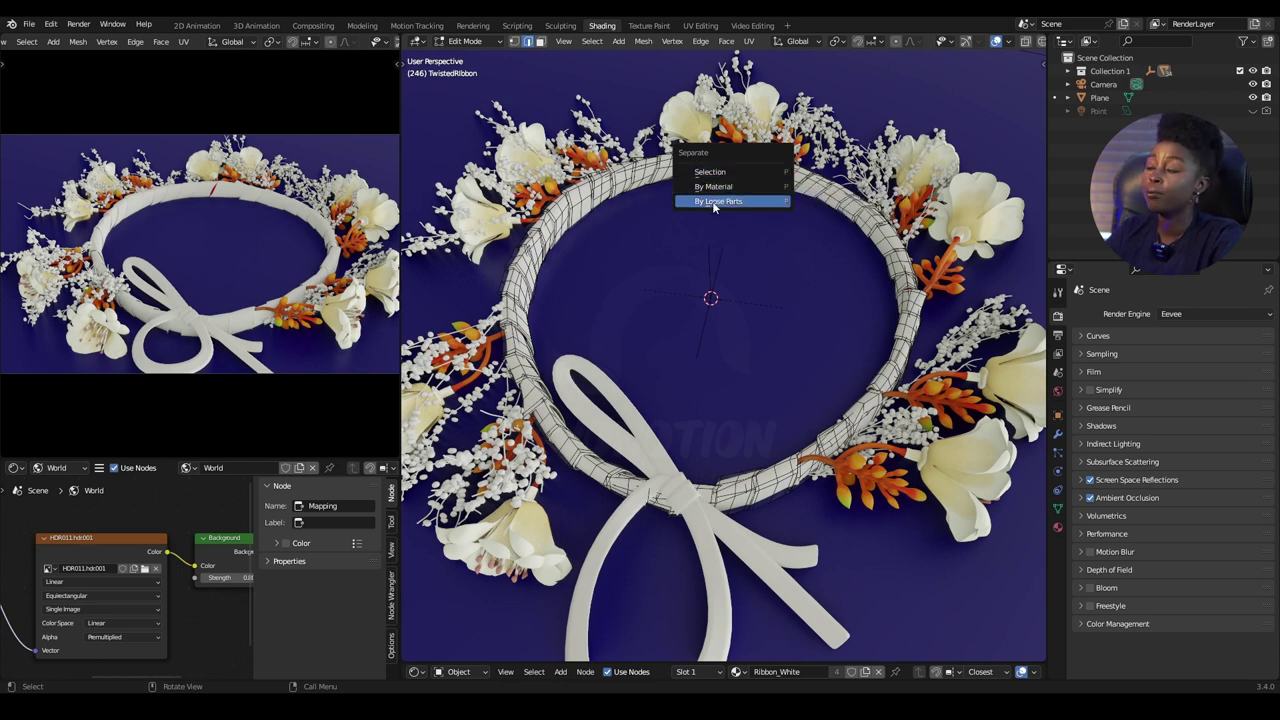
pyautogui.click(736, 201)
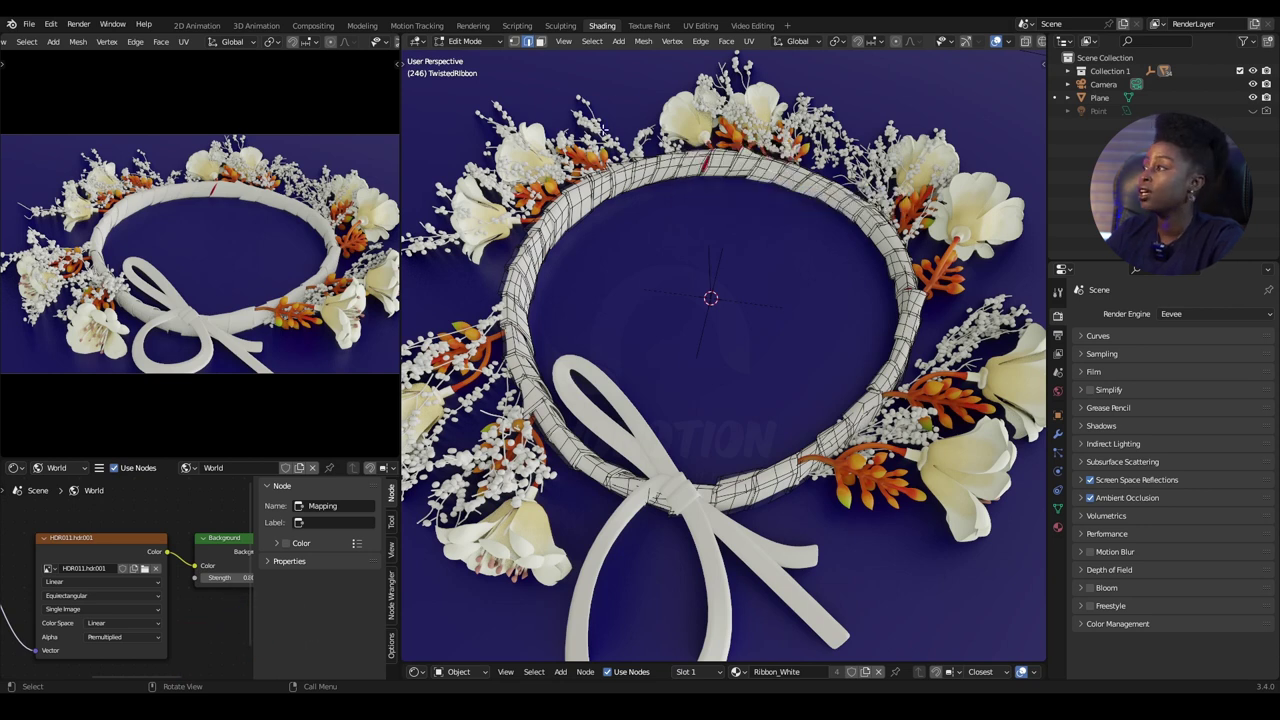
pyautogui.click(642, 42)
pyautogui.moveTo(677, 185)
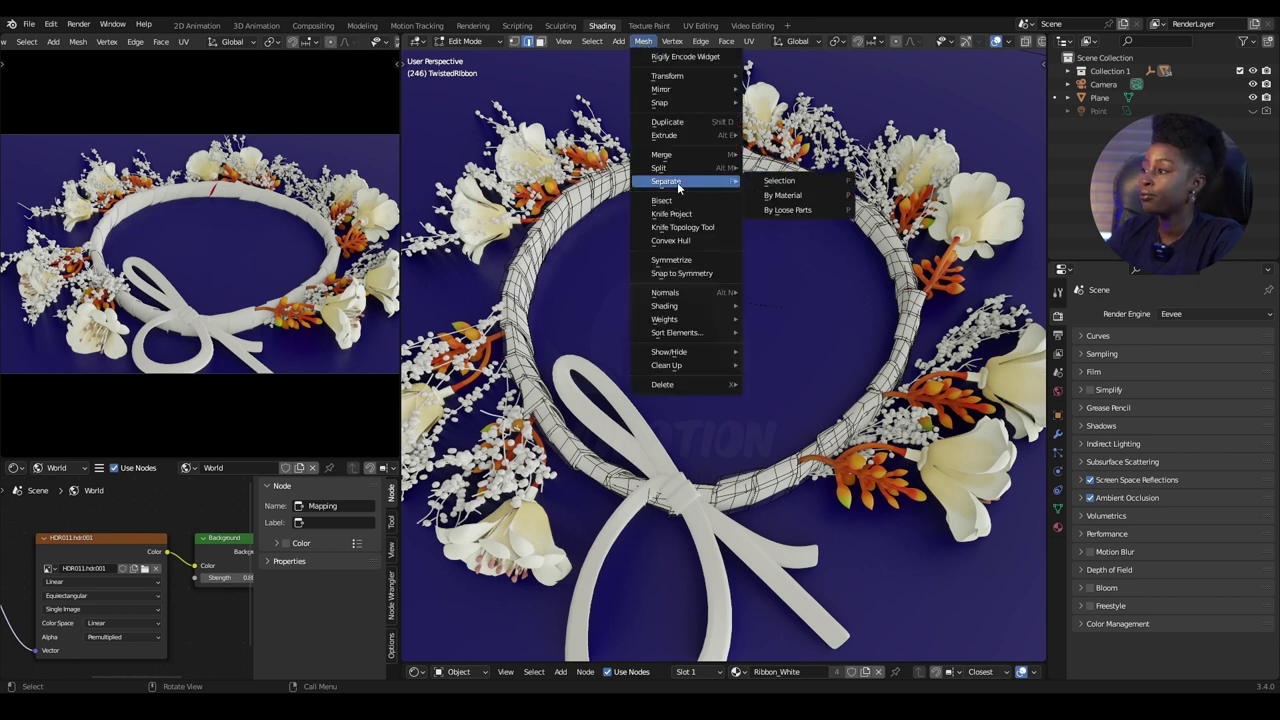
pyautogui.click(790, 210)
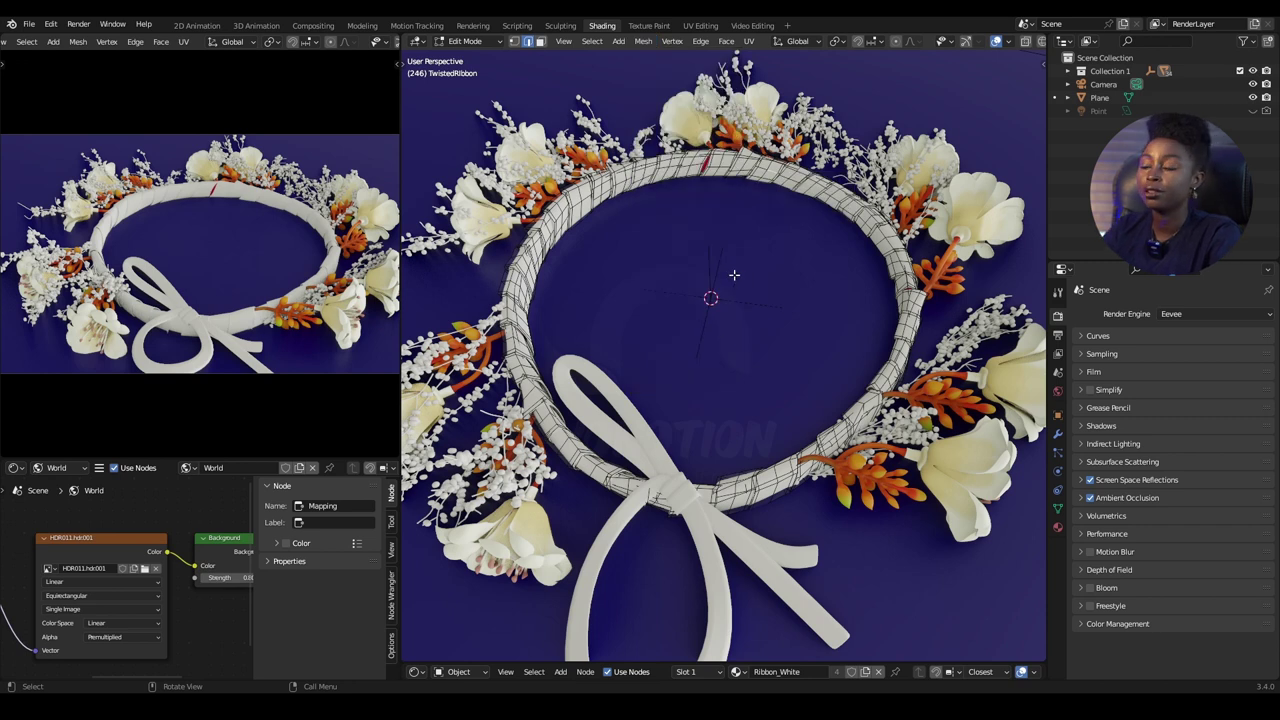
pyautogui.press('p')
pyautogui.keyDown('shift'); pyautogui.moveTo(760, 231); pyautogui.dragTo(746, 260, button='middle'); pyautogui.keyUp('shift')
pyautogui.press('p')
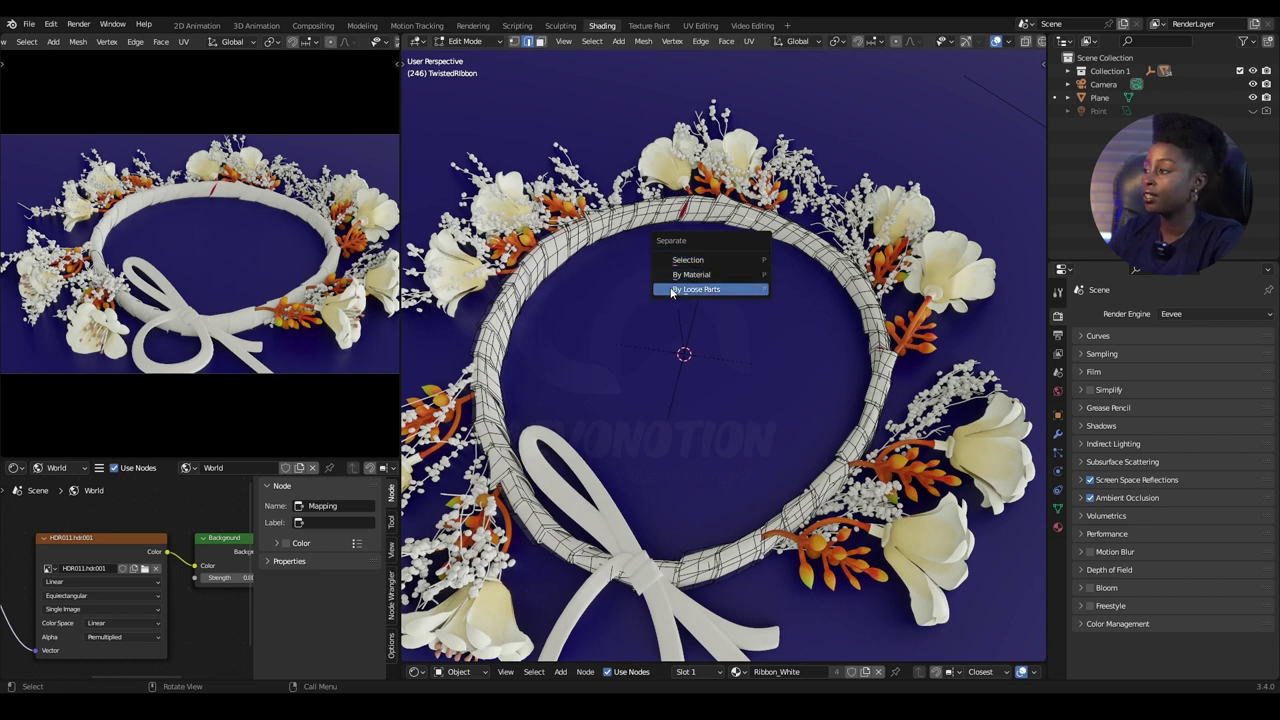
pyautogui.click(711, 290)
pyautogui.hotkey('ctrl', 'Tab')
pyautogui.click(657, 284)
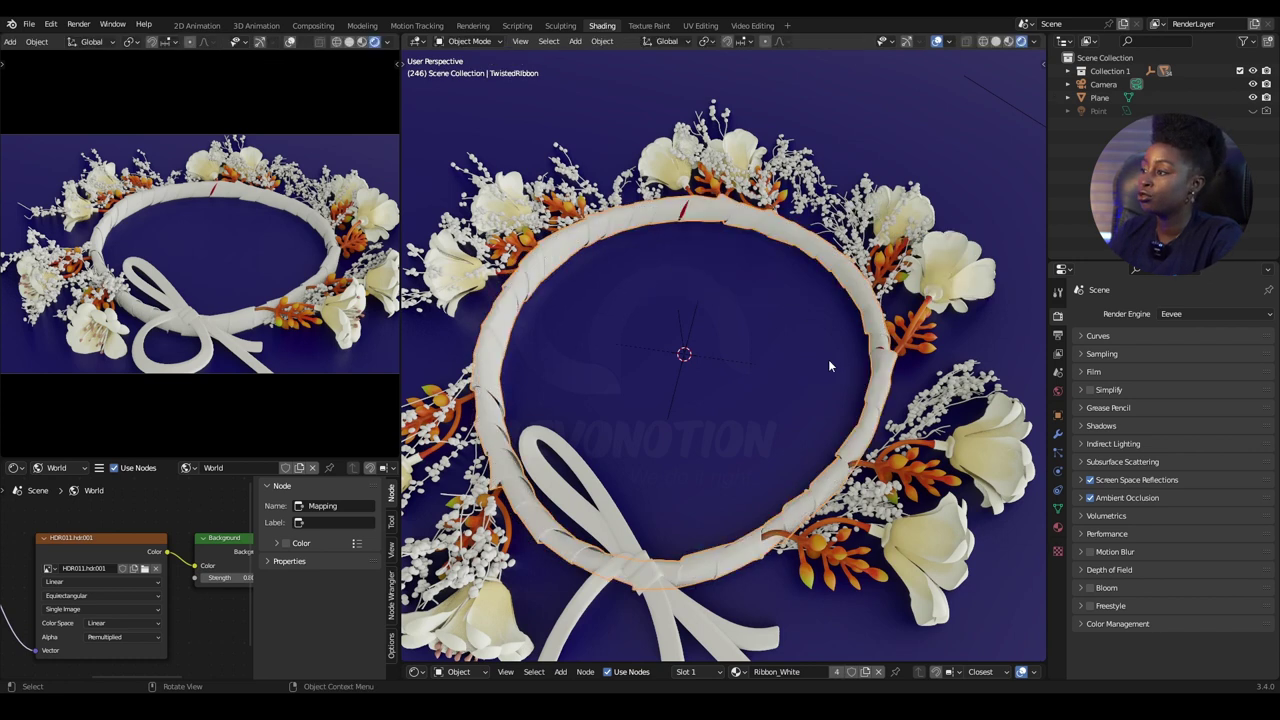
# Select the front flower with the open petals and enter Edit Mode on it.
pyautogui.moveTo(828, 359); pyautogui.dragTo(714, 425, button='middle')
pyautogui.click(715, 420)
pyautogui.hotkey('ctrl', 'Tab')
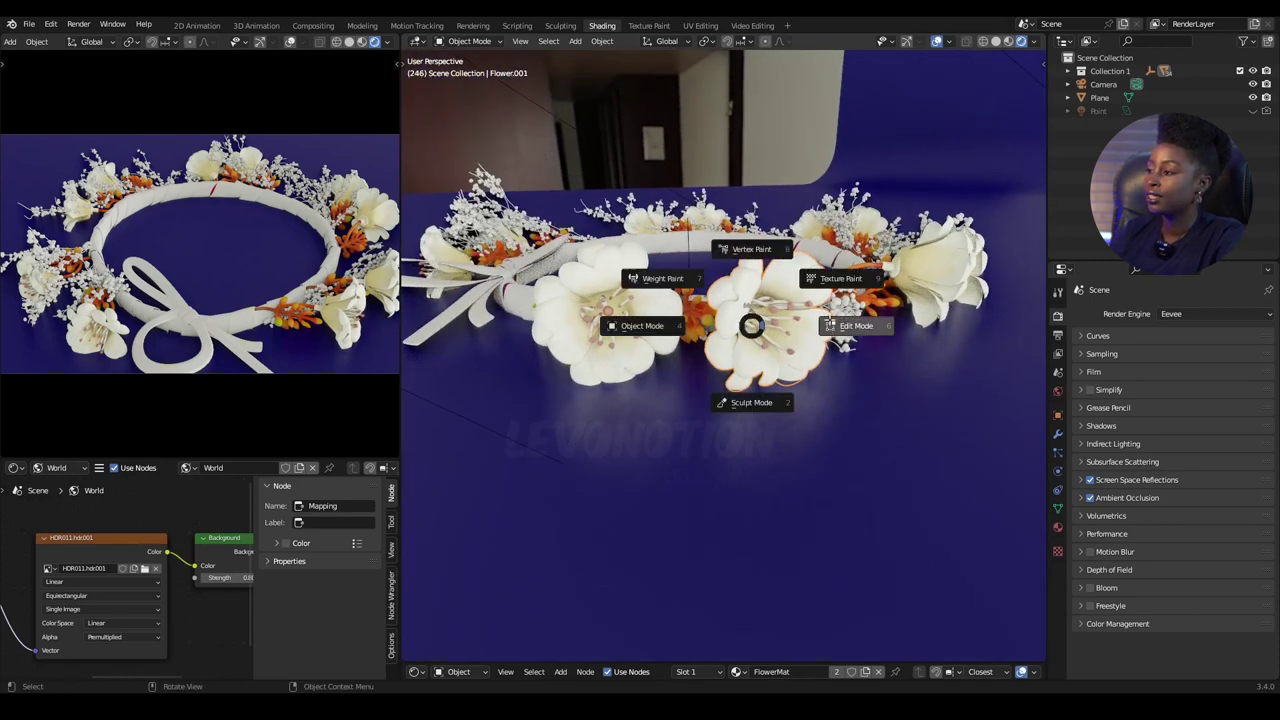
pyautogui.click(830, 322)
pyautogui.scroll(2, 794, 319)
pyautogui.moveTo(794, 319); pyautogui.dragTo(780, 324, button='middle')
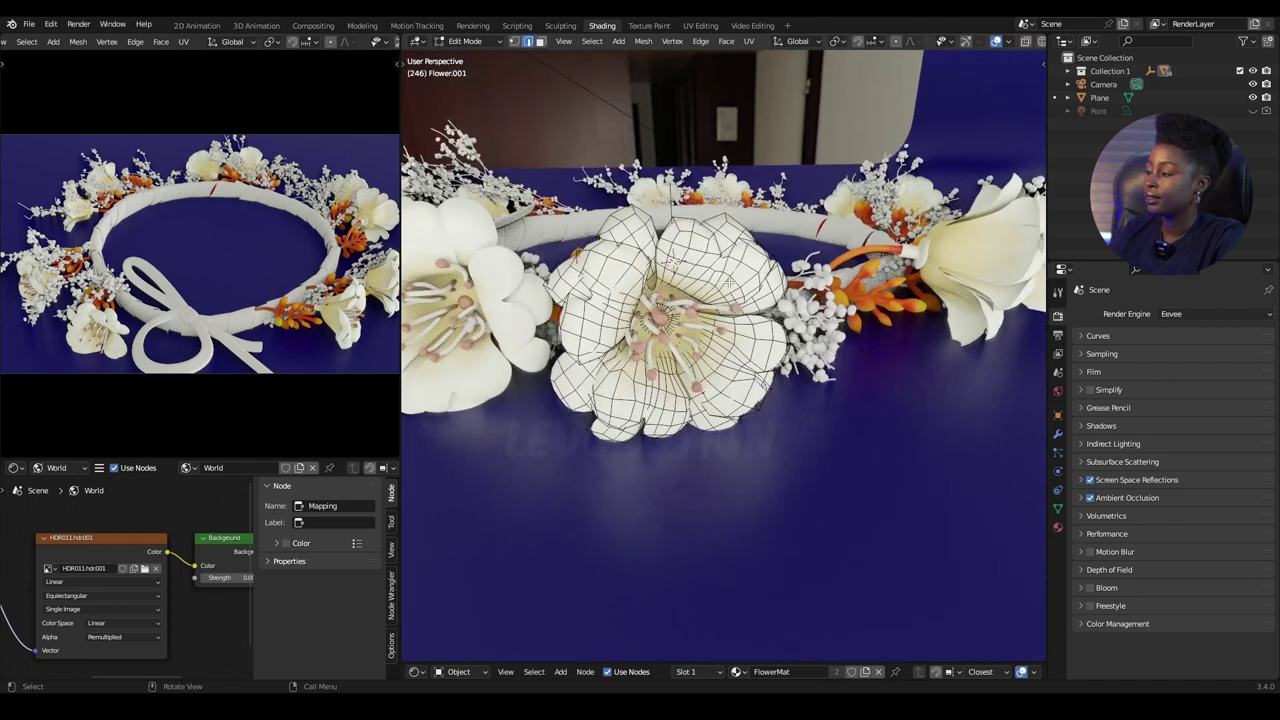
# Select the flower's inner petals as linked geometry, clear the selection and select the linked geometry again.
pyautogui.hotkey('ctrl', 'l')
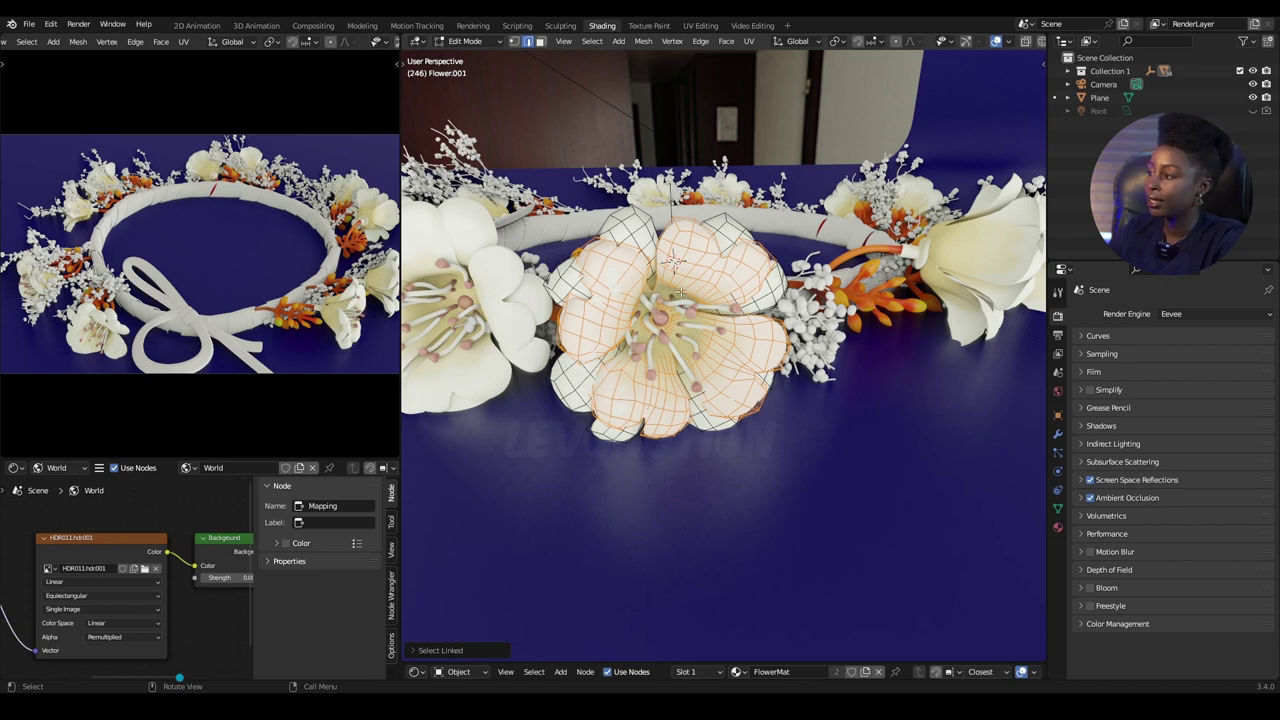
pyautogui.hotkey('alt', 'a')
pyautogui.press('l')
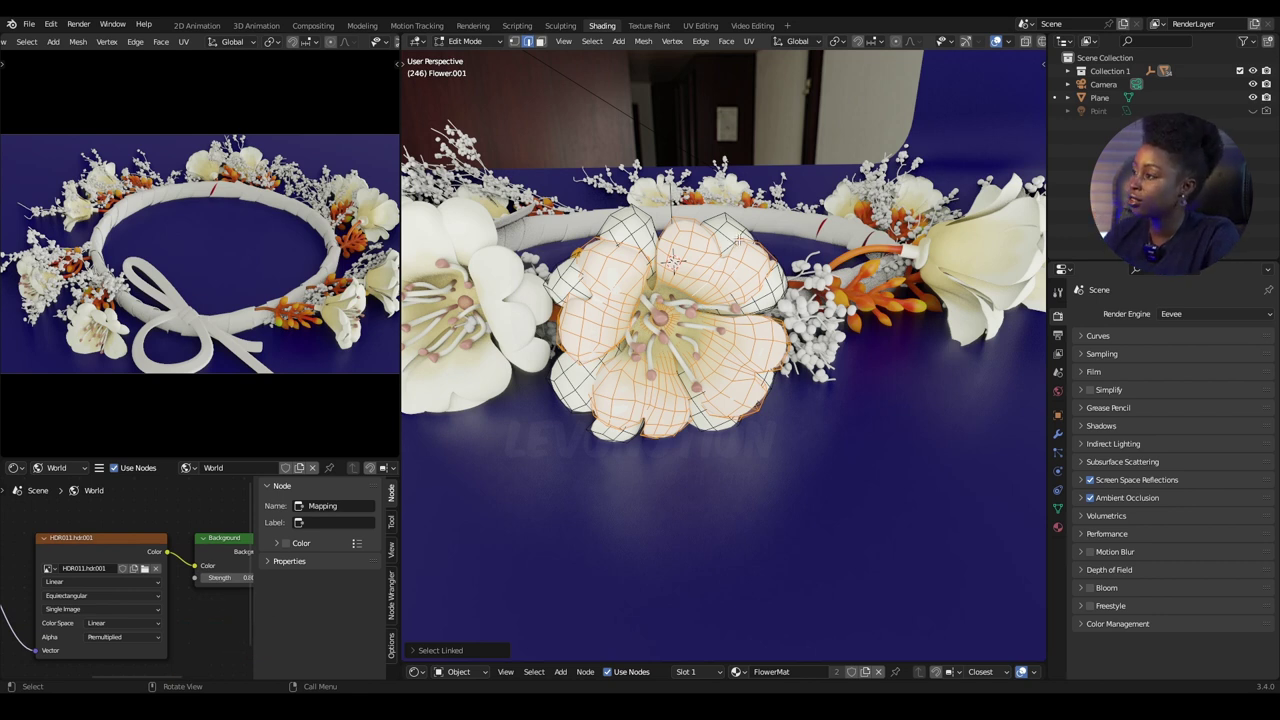
# Switch to face selection, clear the selection and select a patch of faces near the edge of one inner petal.
pyautogui.press('3')
pyautogui.hotkey('alt', 'a')
pyautogui.keyDown('shift'); pyautogui.click(754, 256); pyautogui.keyUp('shift')
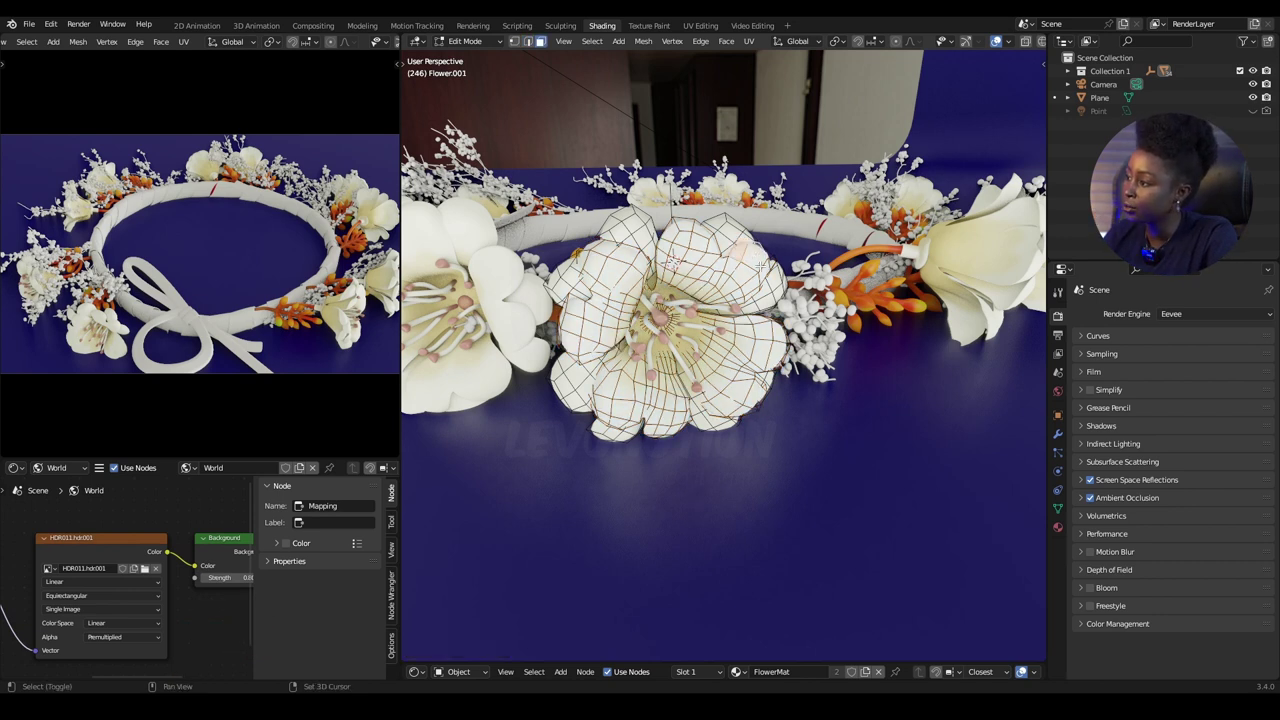
pyautogui.scroll(5, 760, 265)
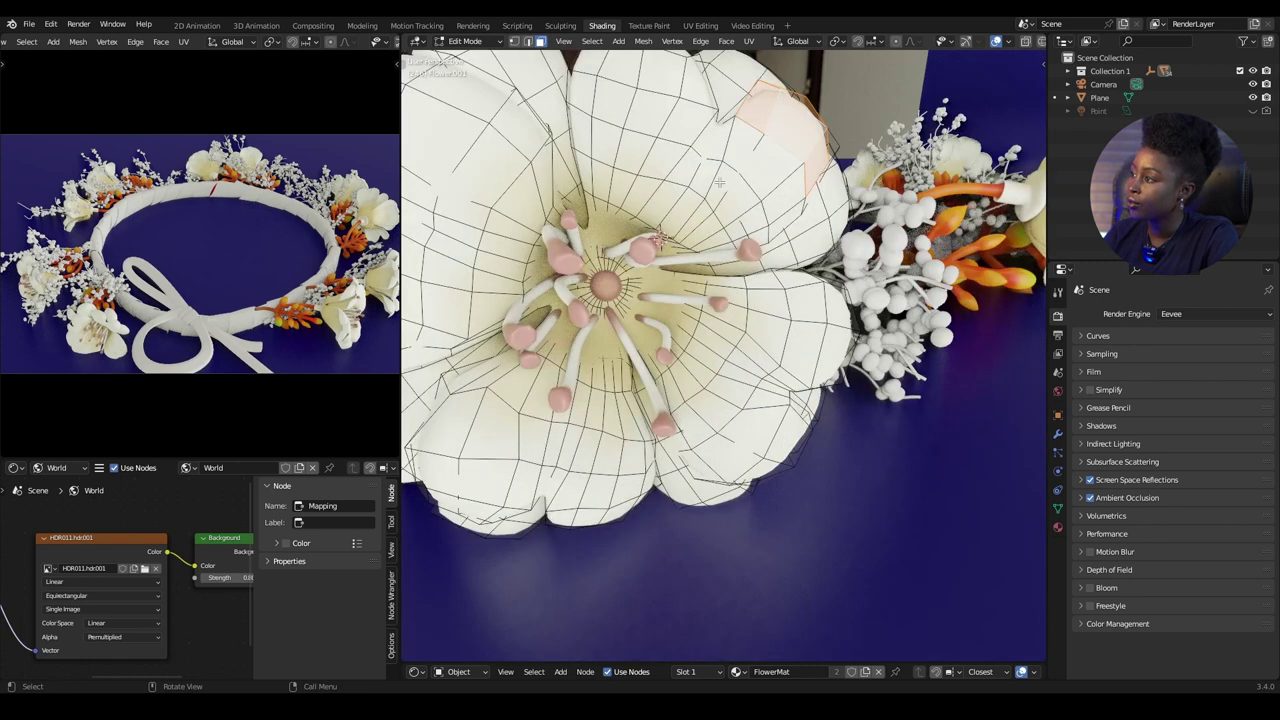
pyautogui.keyDown('shift'); pyautogui.click(781, 205); pyautogui.keyUp('shift')
pyautogui.keyDown('shift'); pyautogui.click(780, 222); pyautogui.keyUp('shift')
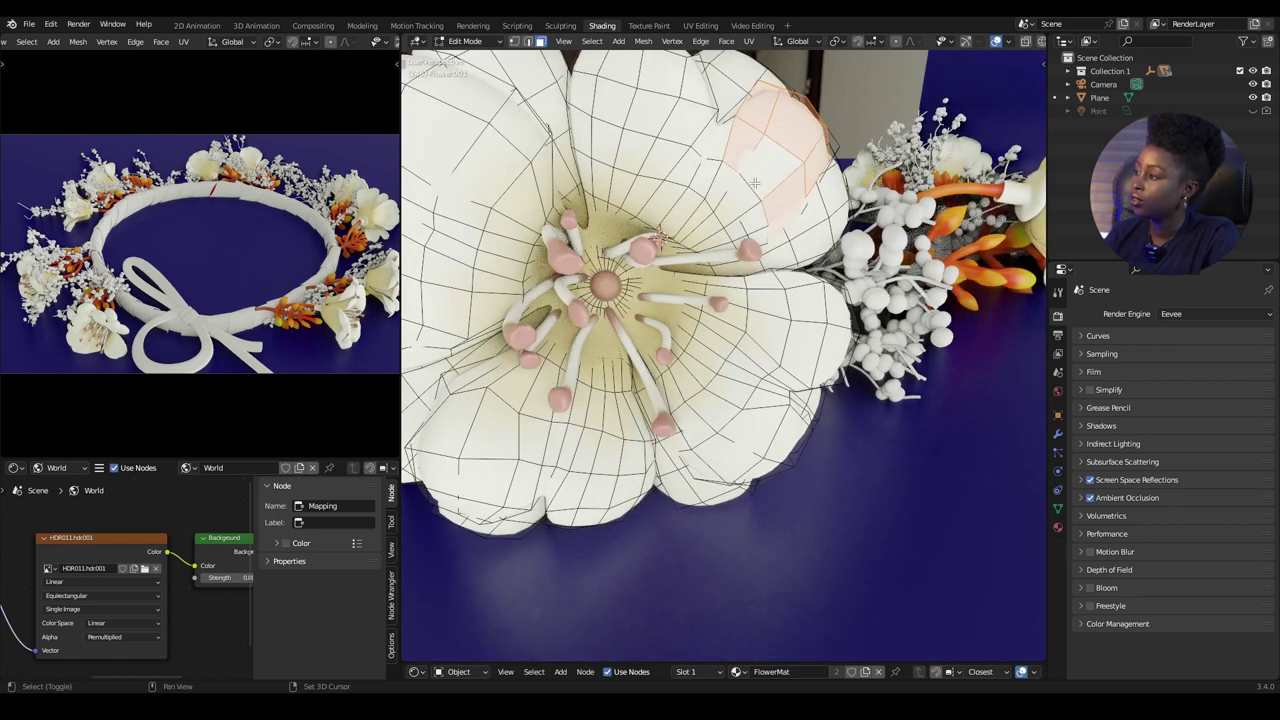
pyautogui.keyDown('shift'); pyautogui.click(750, 174); pyautogui.keyUp('shift')
# Select all the linked inner petals and separate the selection into its own object.
pyautogui.scroll(-5, 762, 219)
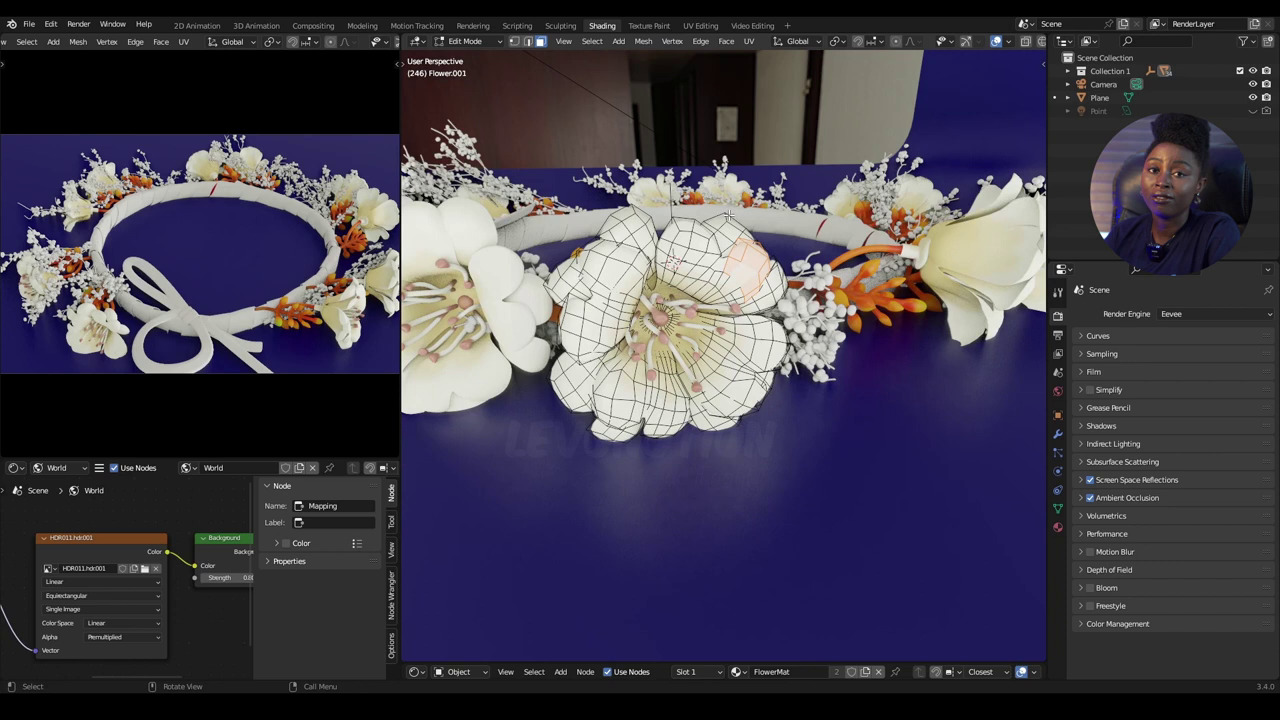
pyautogui.press('l')
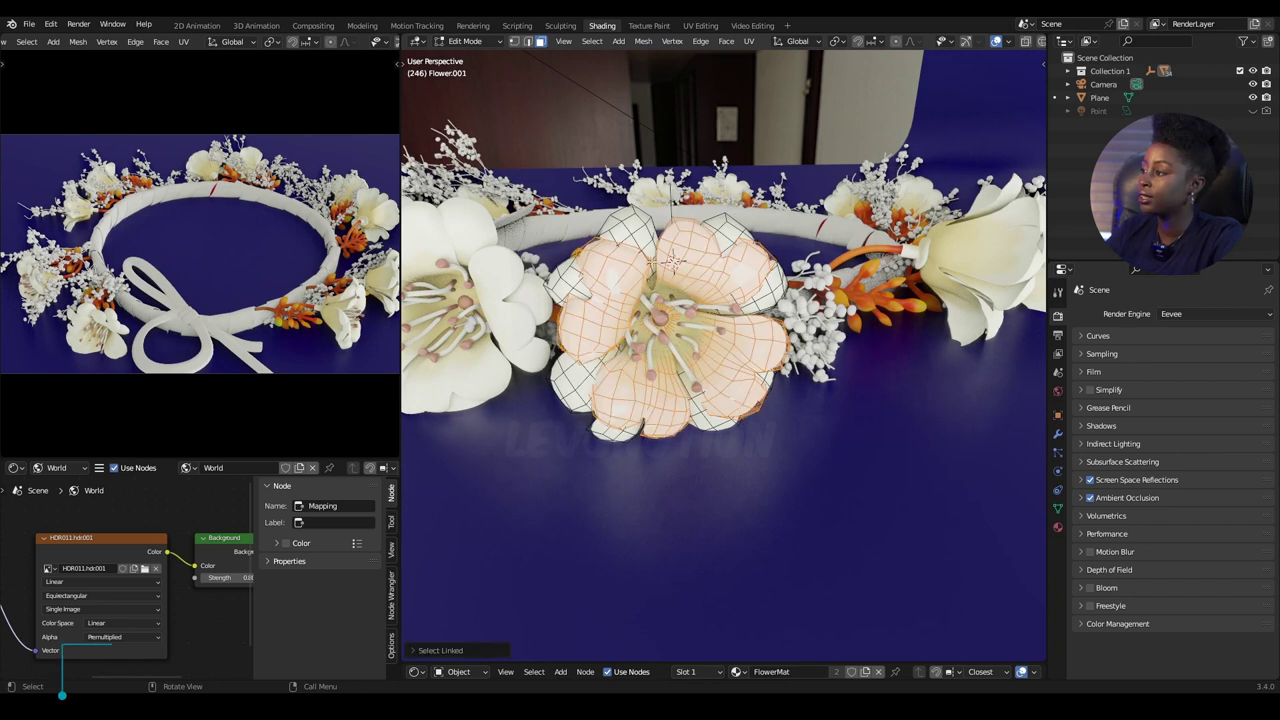
pyautogui.press('p')
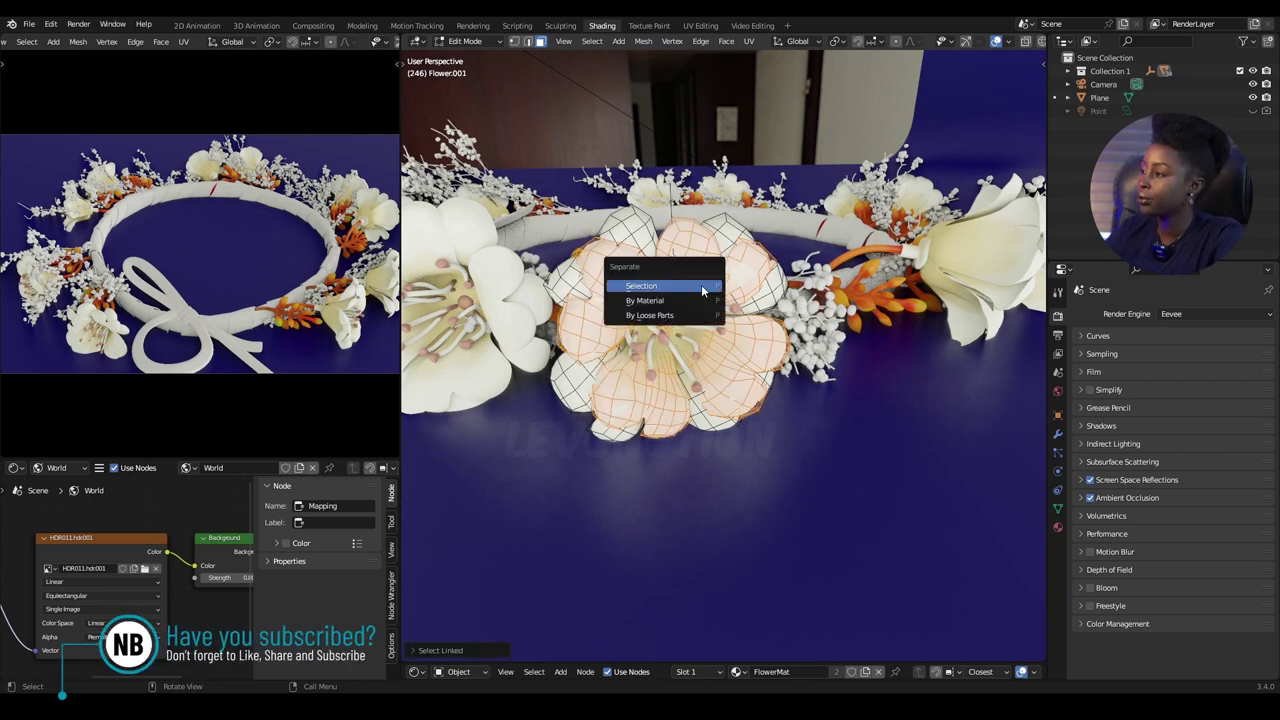
pyautogui.click(659, 288)
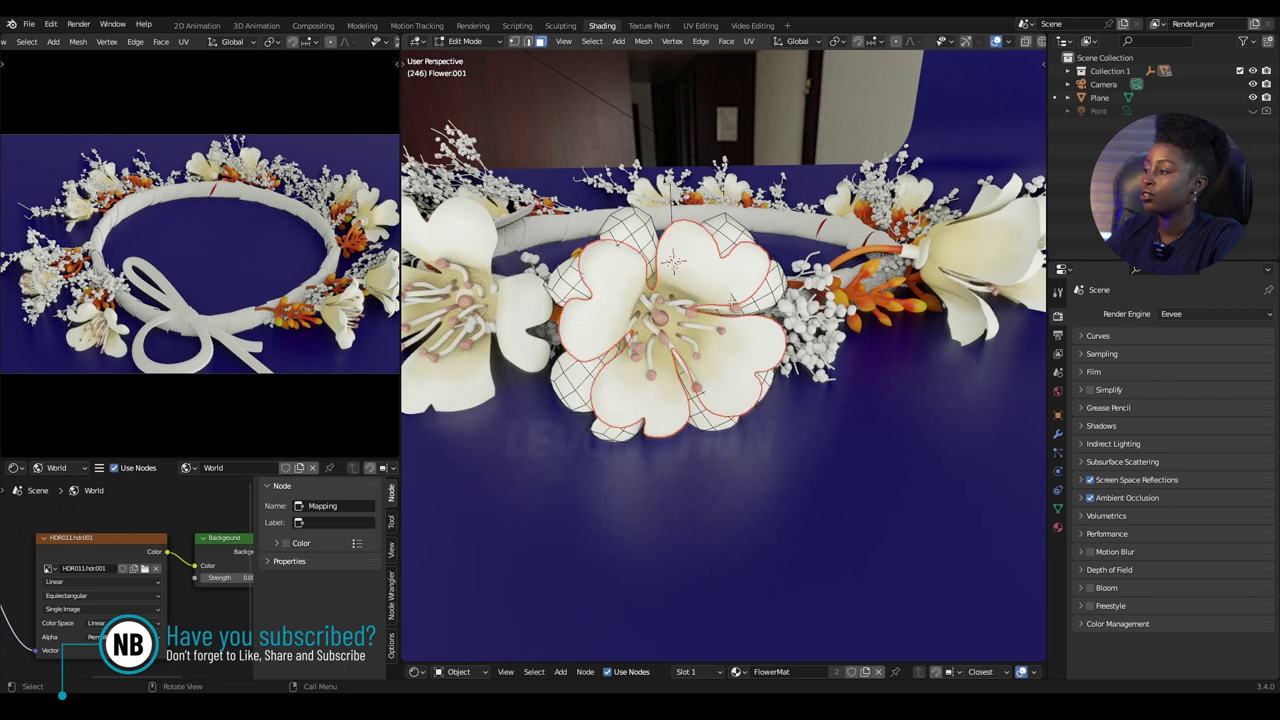
# In Object Mode, try moving the separated inner petals and then the remaining outer petals.
pyautogui.press('Tab')
pyautogui.click(715, 284)
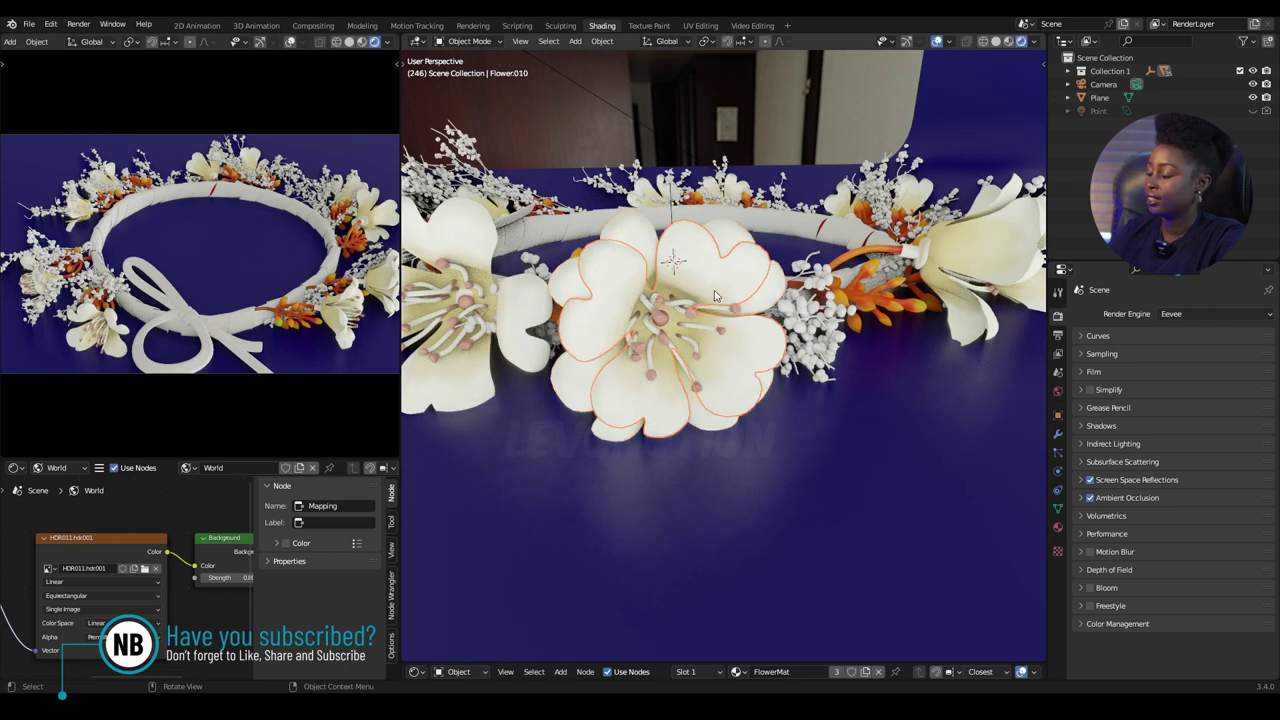
pyautogui.press('g')
pyautogui.rightClick(800, 257)
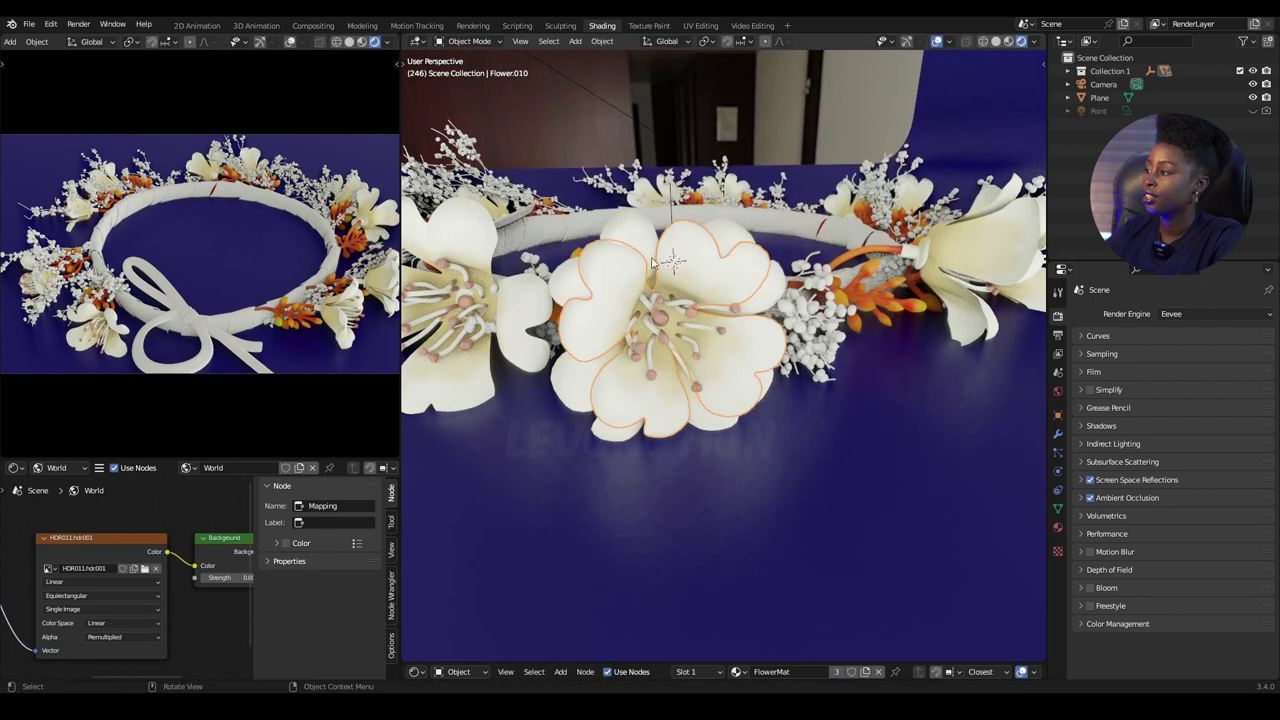
pyautogui.click(656, 254)
pyautogui.press('g')
pyautogui.rightClick(836, 248)
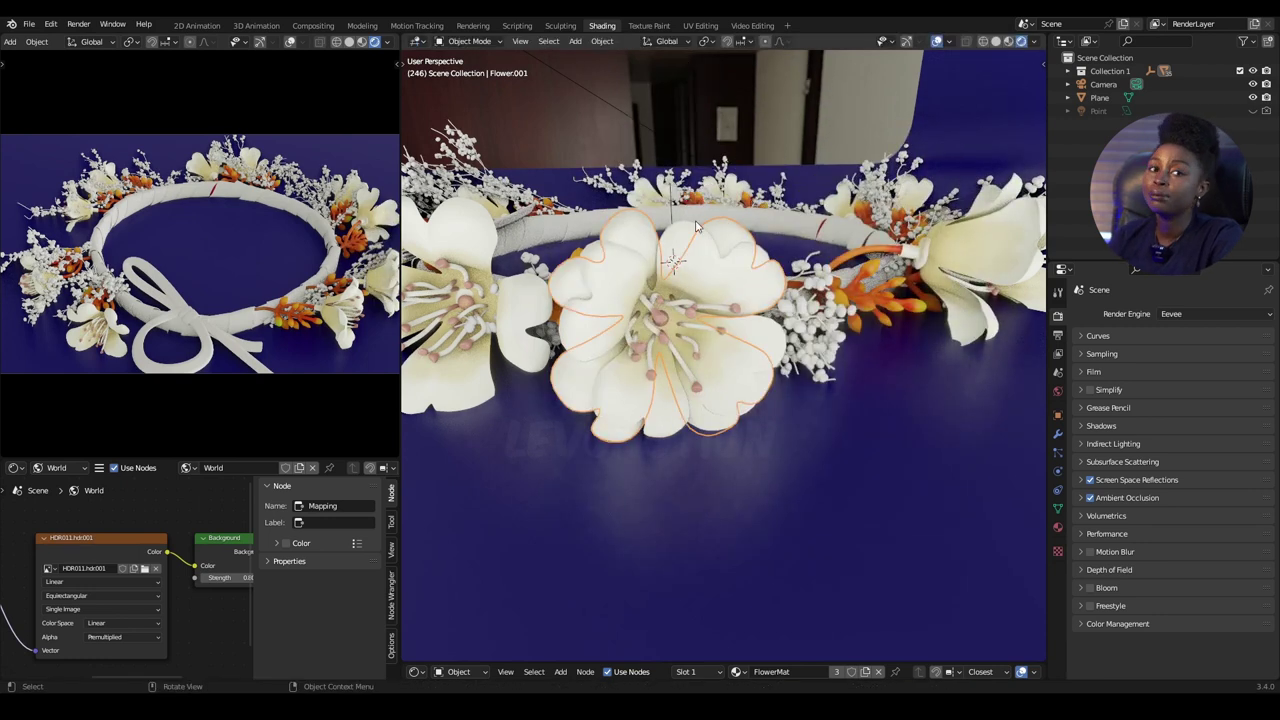
# Try to separate the flower's outer petals by loose parts in Edit Mode and return to Object Mode.
pyautogui.moveTo(674, 239); pyautogui.dragTo(677, 243, button='middle')
pyautogui.hotkey('ctrl', 'Tab')
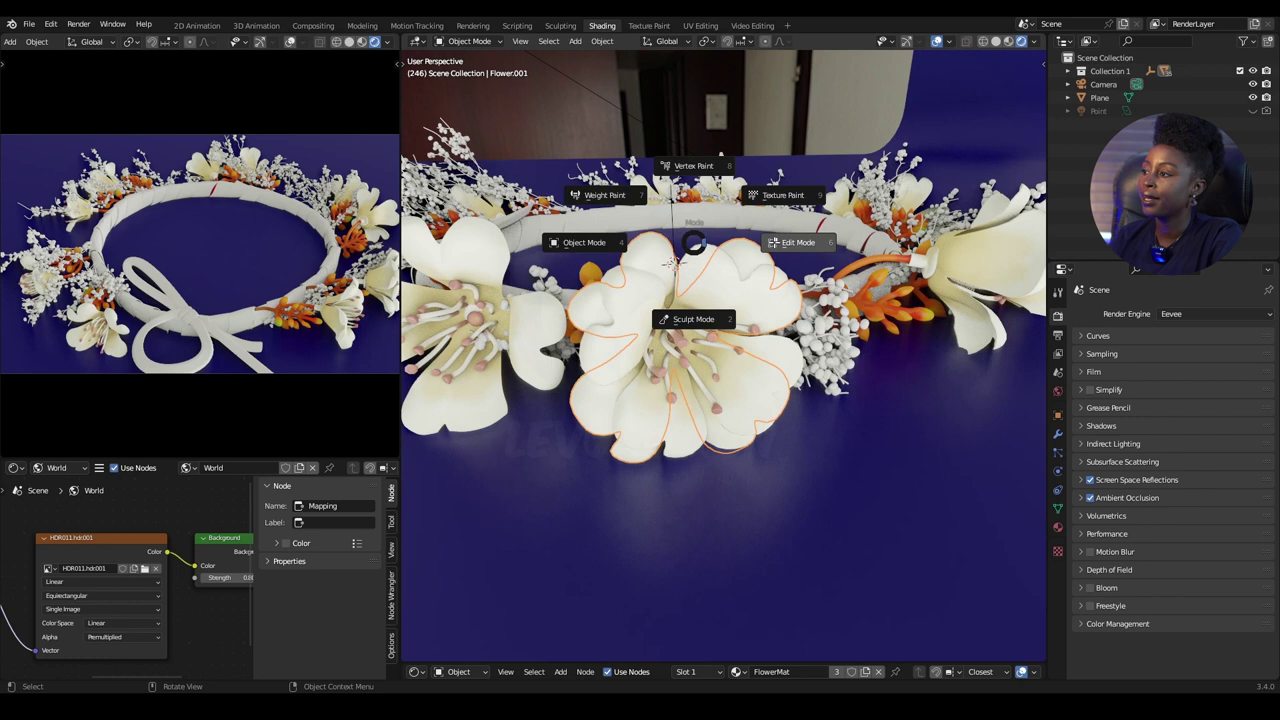
pyautogui.click(782, 244)
pyautogui.press('p')
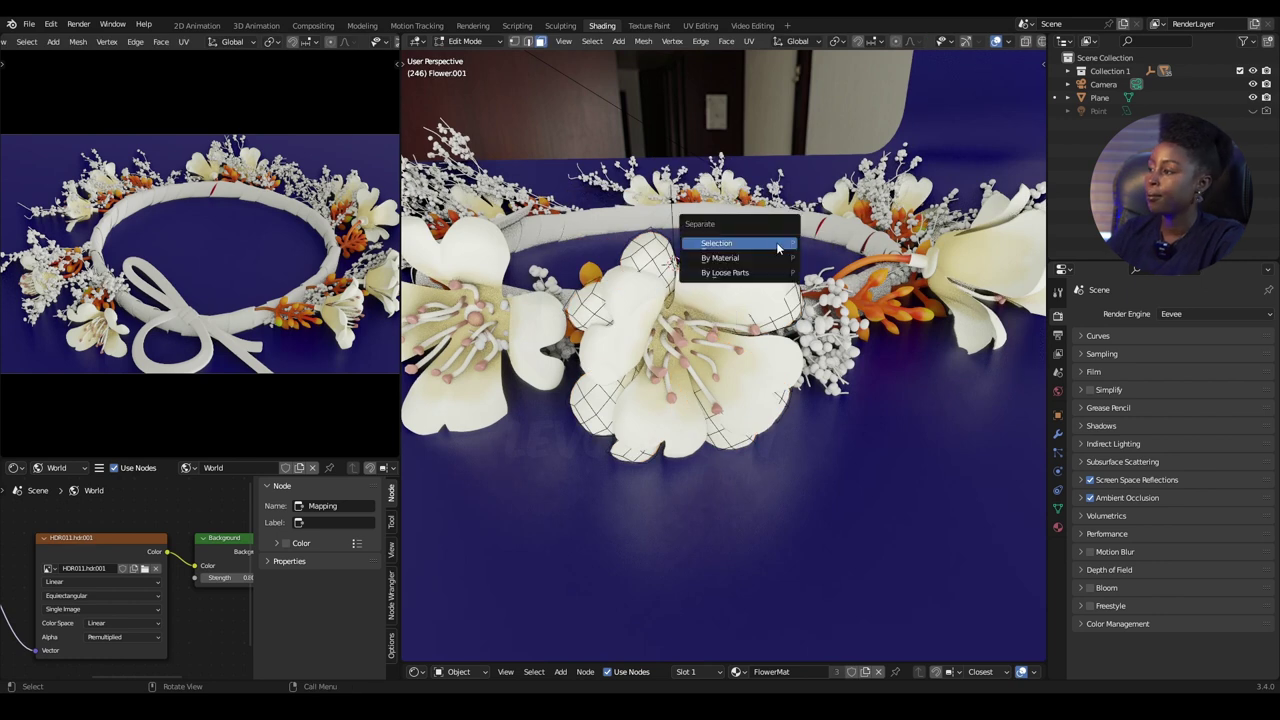
pyautogui.click(724, 272)
pyautogui.hotkey('ctrl', 'Tab')
pyautogui.click(712, 316)
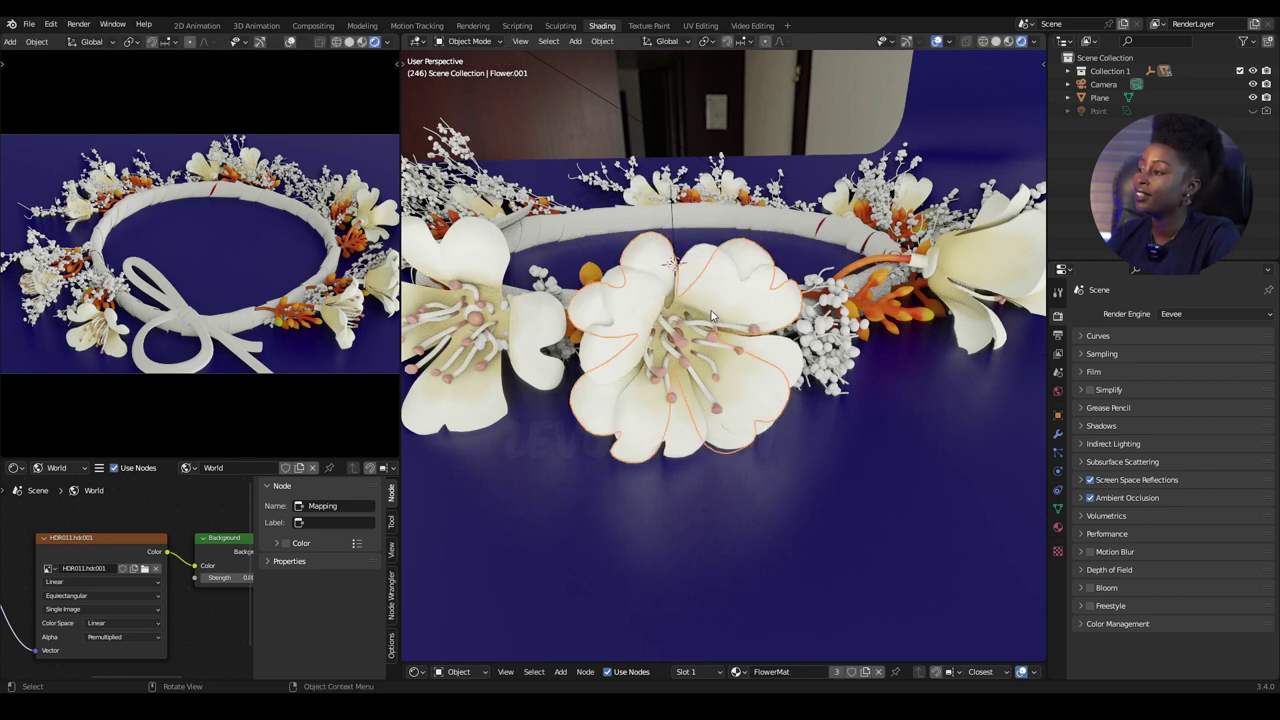
# Show the material properties and select the twisted ribbon wrapped around the wreath.
pyautogui.click(697, 330)
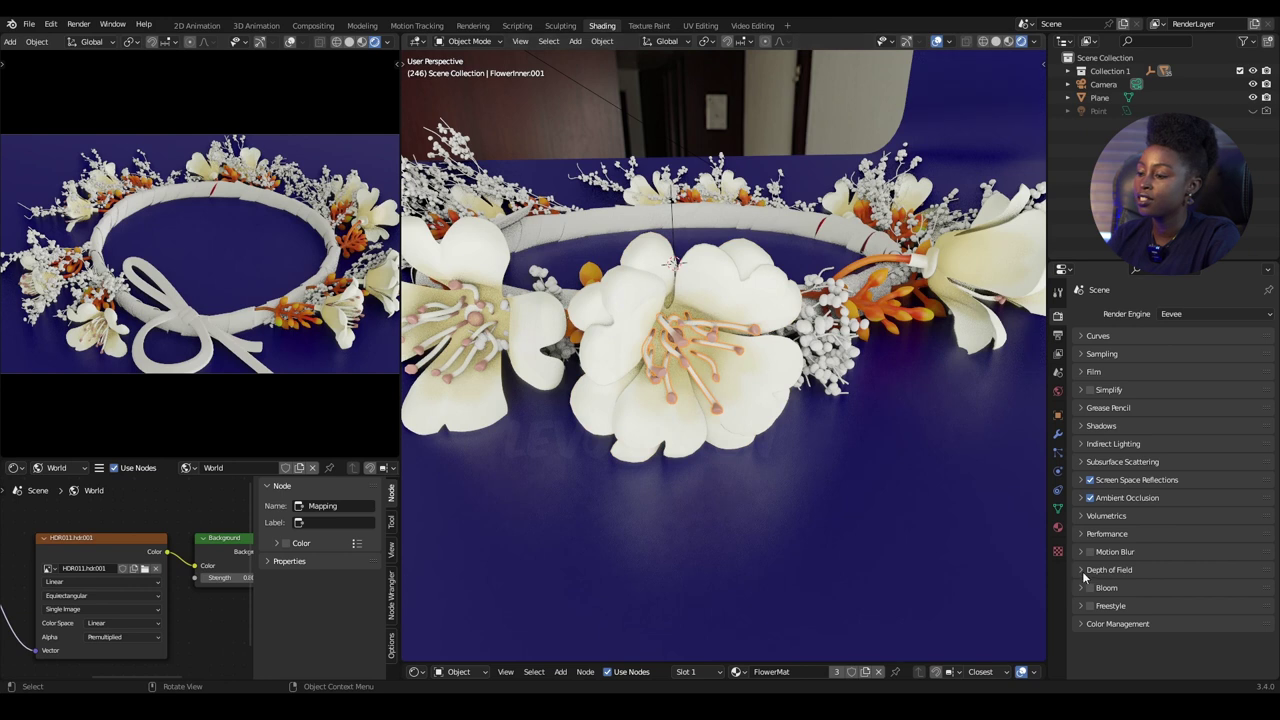
pyautogui.click(1057, 527)
pyautogui.moveTo(720, 230); pyautogui.dragTo(804, 244, button='middle')
pyautogui.click(758, 234)
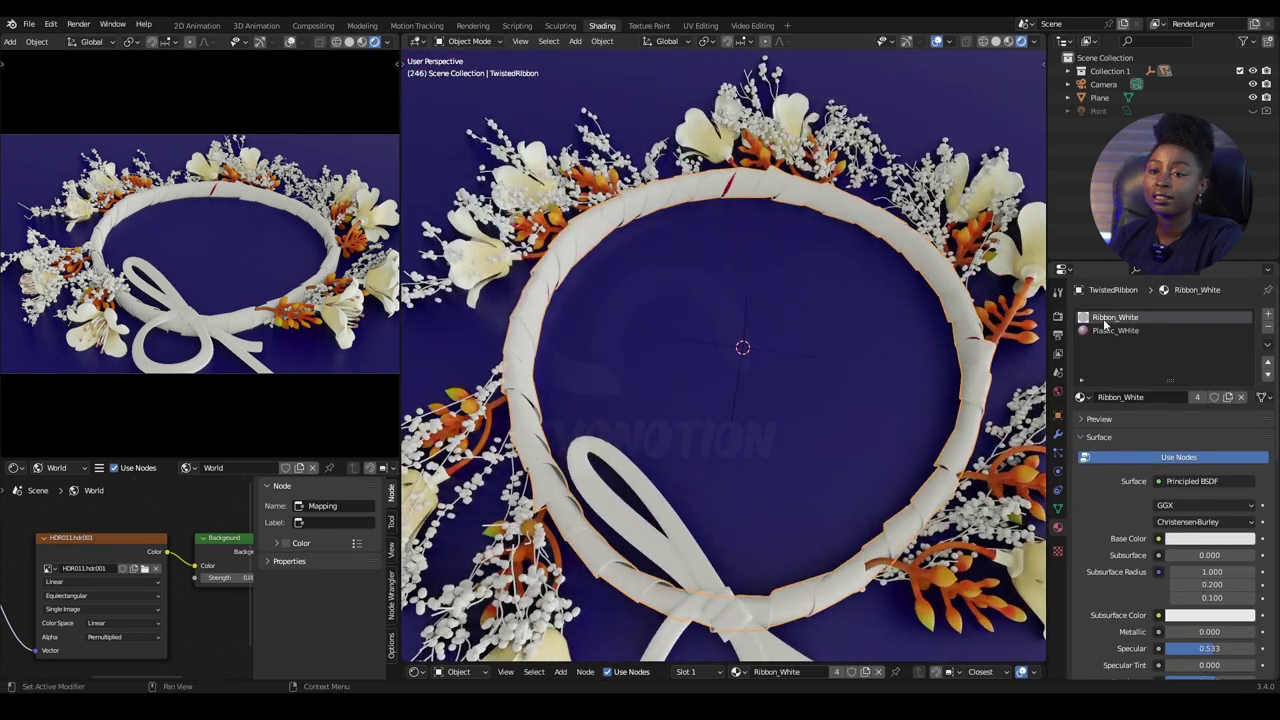
# Separate the twisted ribbon by material in Edit Mode and return to Object Mode.
pyautogui.hotkey('ctrl', 'Tab')
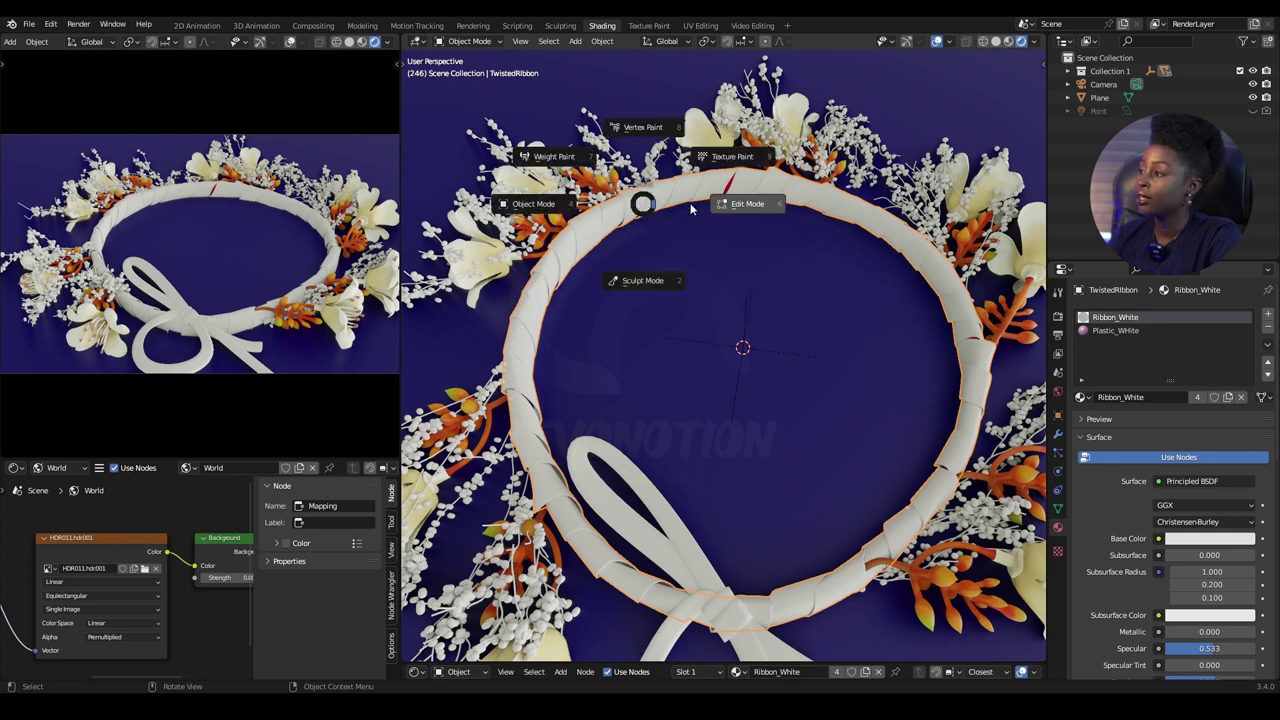
pyautogui.click(766, 203)
pyautogui.press('a')
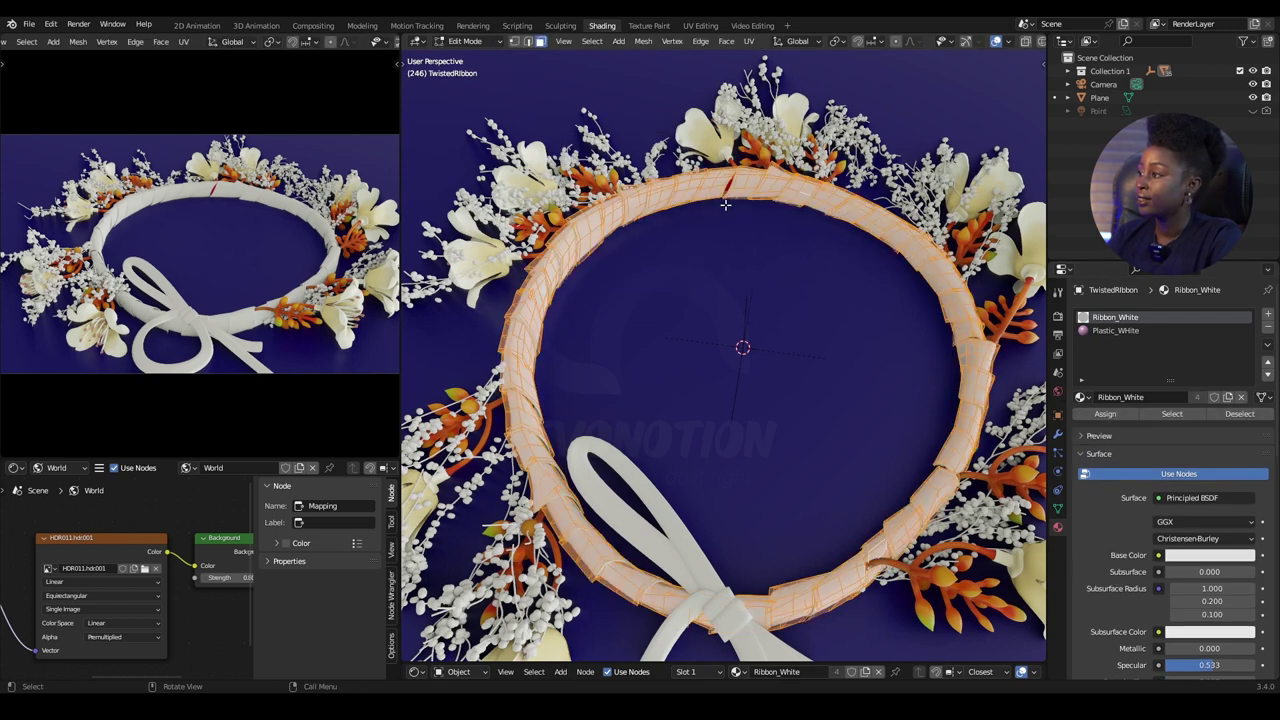
pyautogui.hotkey('alt', 'a')
pyautogui.press('p')
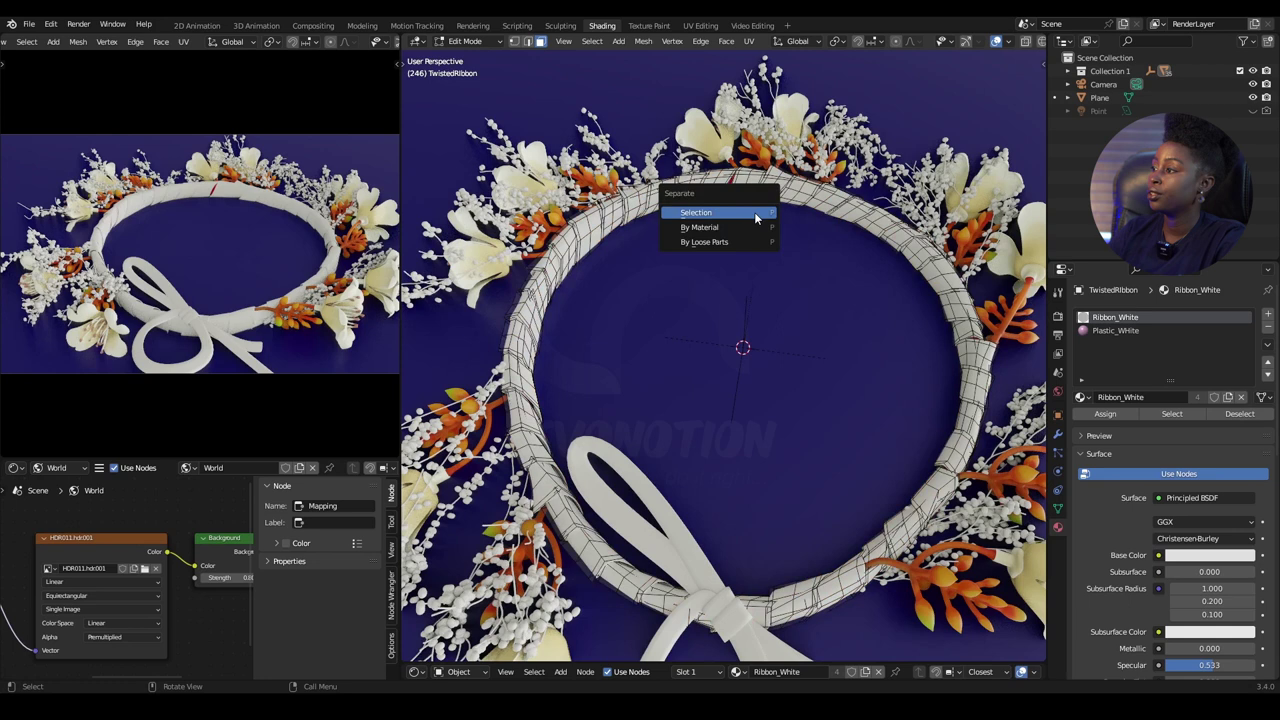
pyautogui.click(722, 228)
pyautogui.hotkey('ctrl', 'Tab')
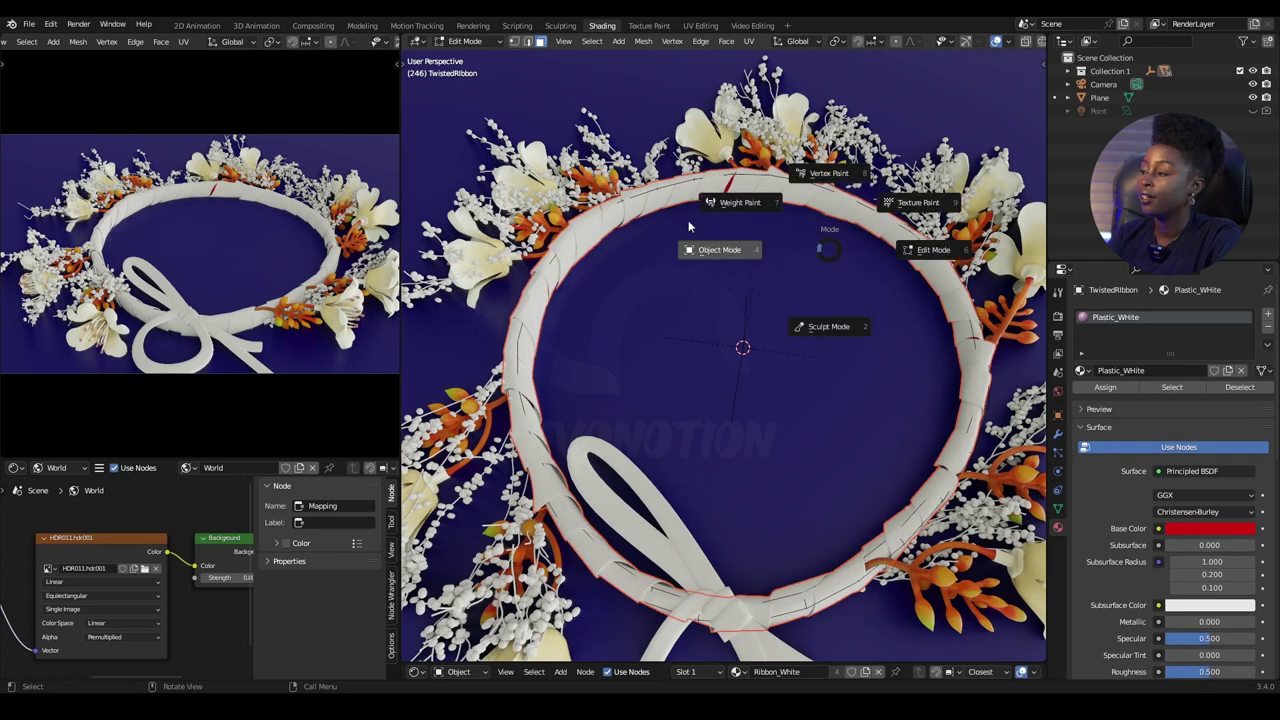
pyautogui.click(697, 240)
# Try moving the white ribbon wrapping away from the red inner ring, cancelling each move.
pyautogui.click(700, 188)
pyautogui.press('g')
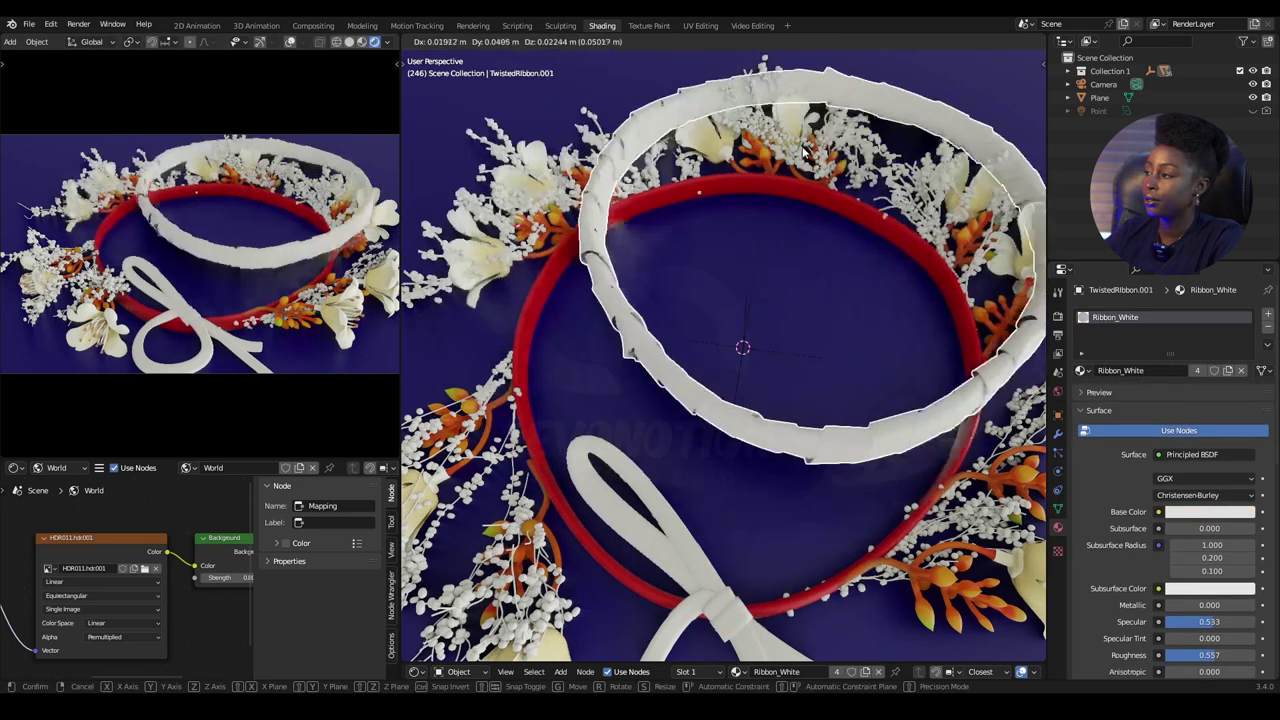
pyautogui.rightClick(754, 173)
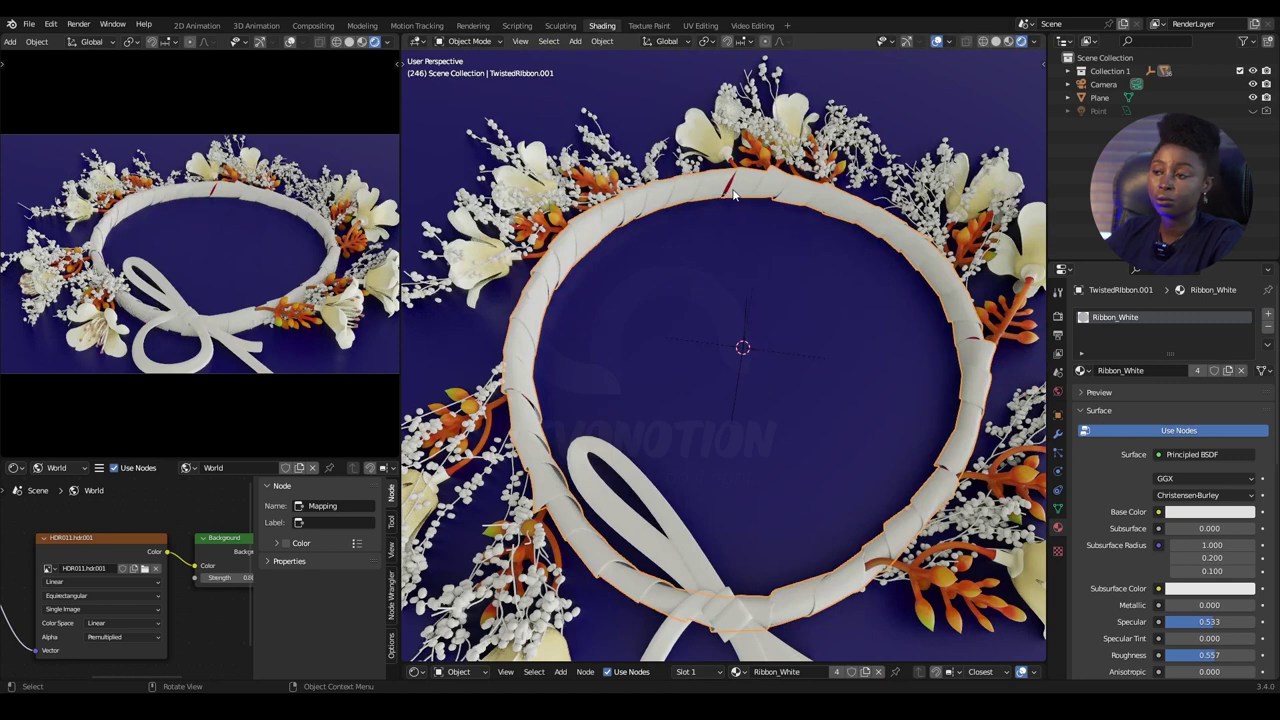
pyautogui.press('g')
pyautogui.rightClick(784, 341)
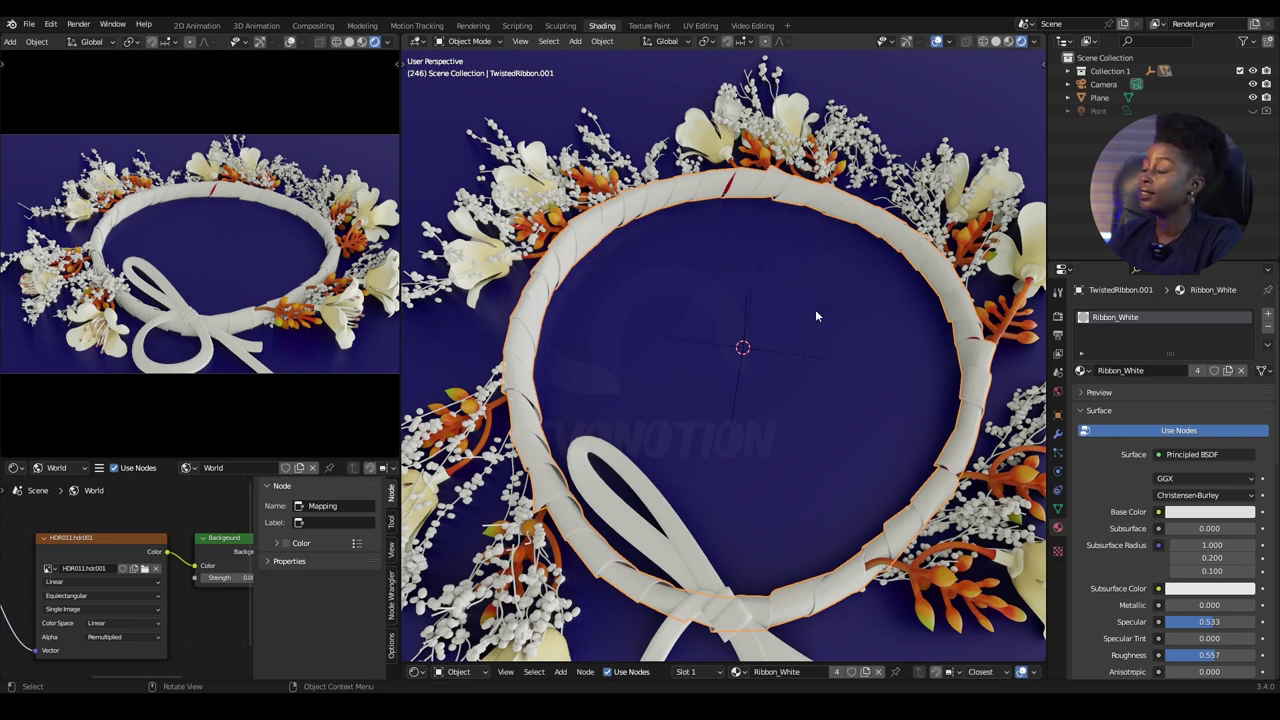
# Select the stamens of a large flower near the front of the wreath and enter Edit Mode.
pyautogui.moveTo(818, 318); pyautogui.dragTo(761, 344, button='middle')
pyautogui.click(760, 338)
pyautogui.scroll(3, 761, 344)
pyautogui.press('Tab')
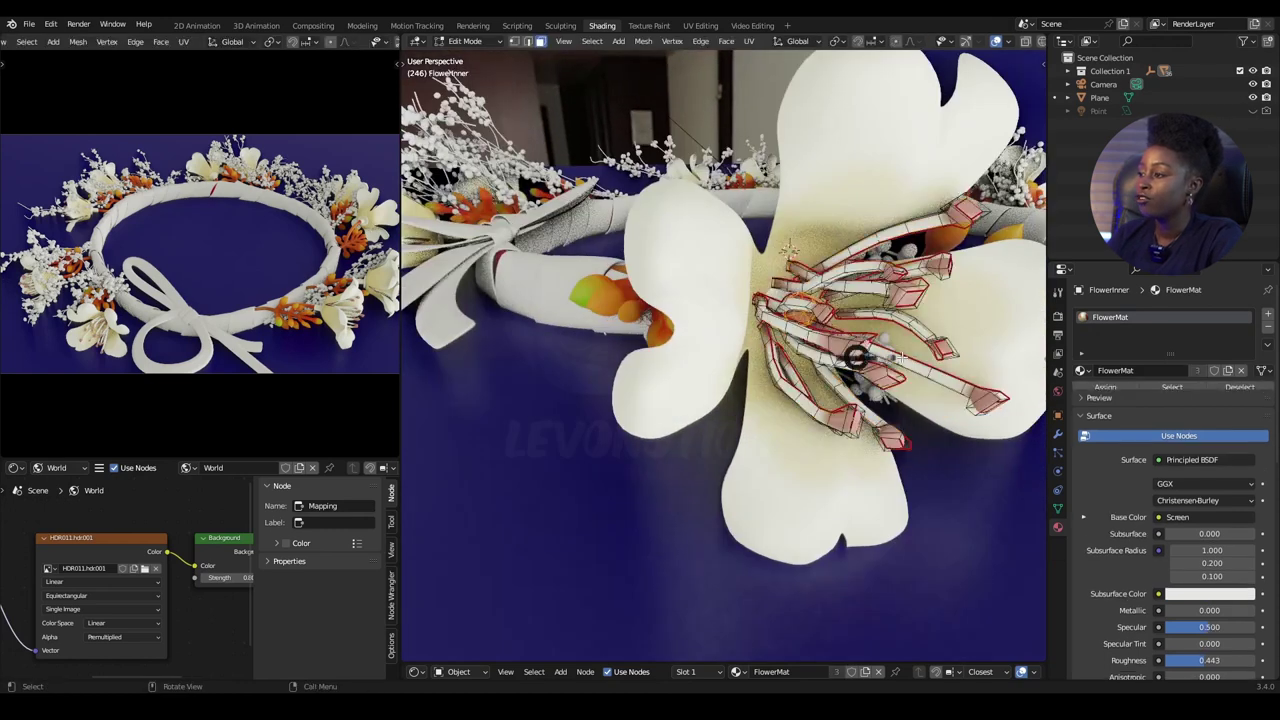
pyautogui.moveTo(905, 385); pyautogui.dragTo(855, 402, button='middle')
# Select individual stamens one by one as linked geometry, undoing the first selection.
pyautogui.press('l')
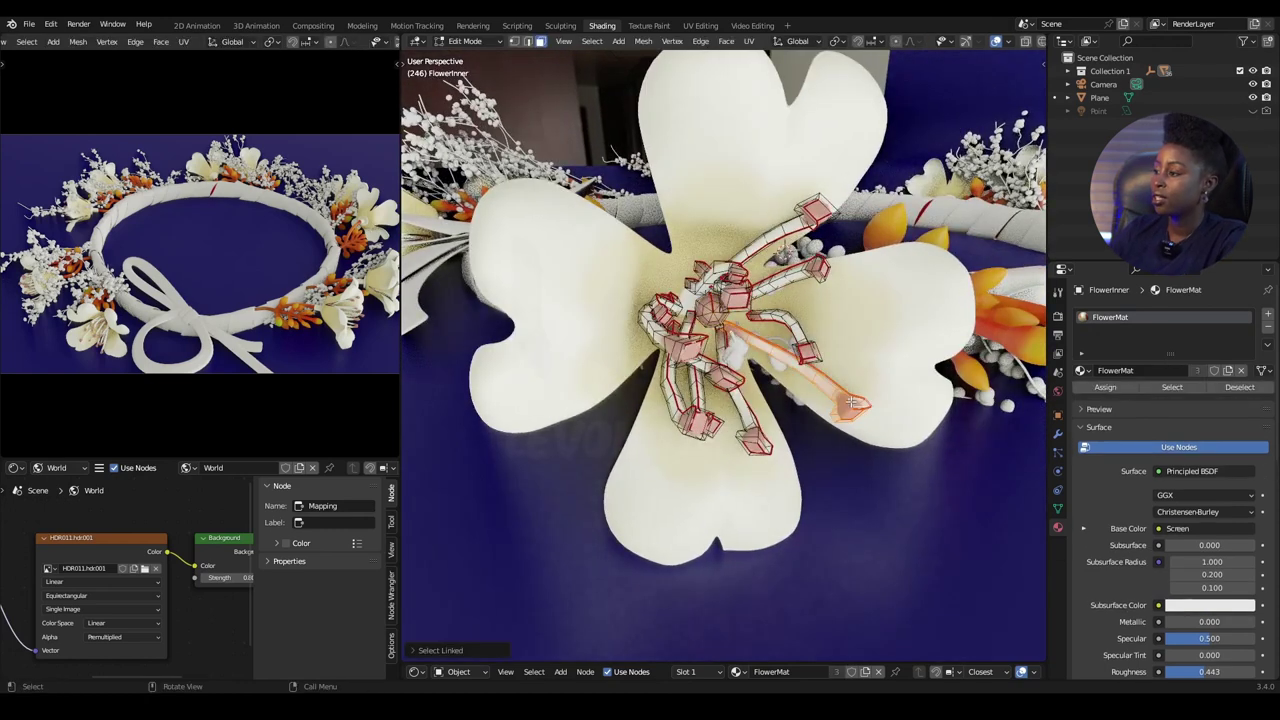
pyautogui.hotkey('ctrl', 'z')
pyautogui.press('l')
pyautogui.press('l')
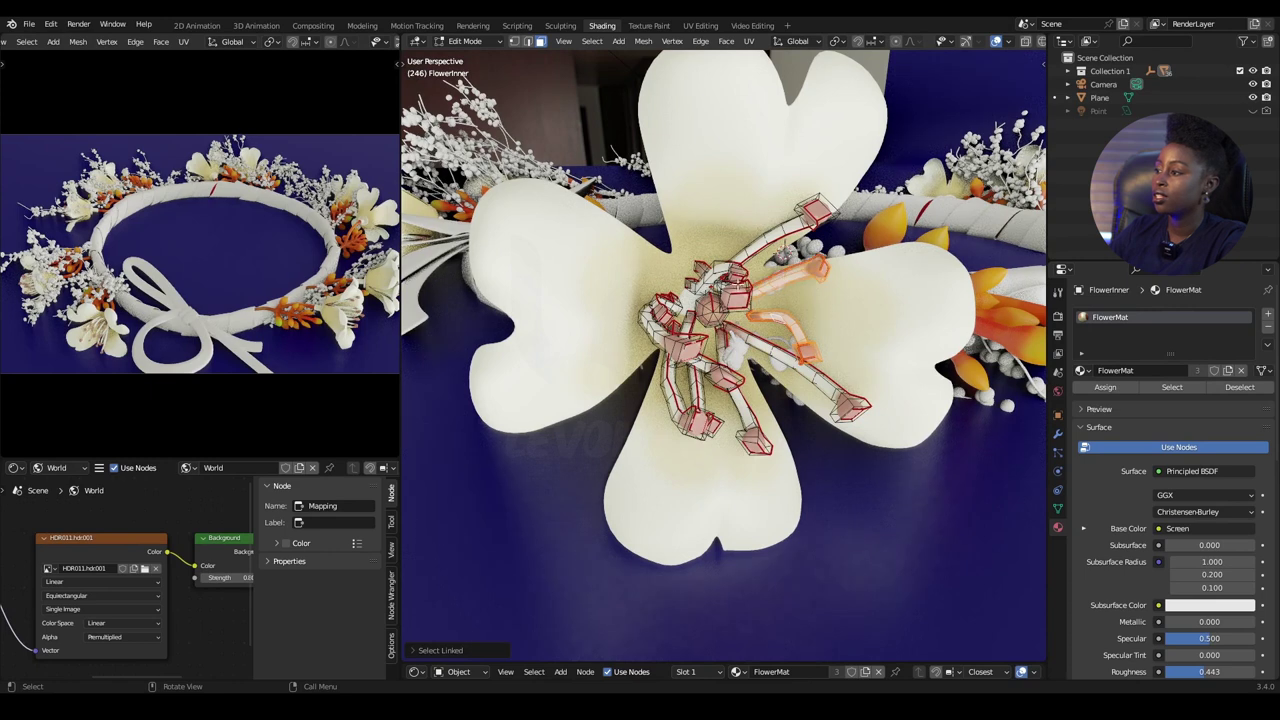
pyautogui.press('l')
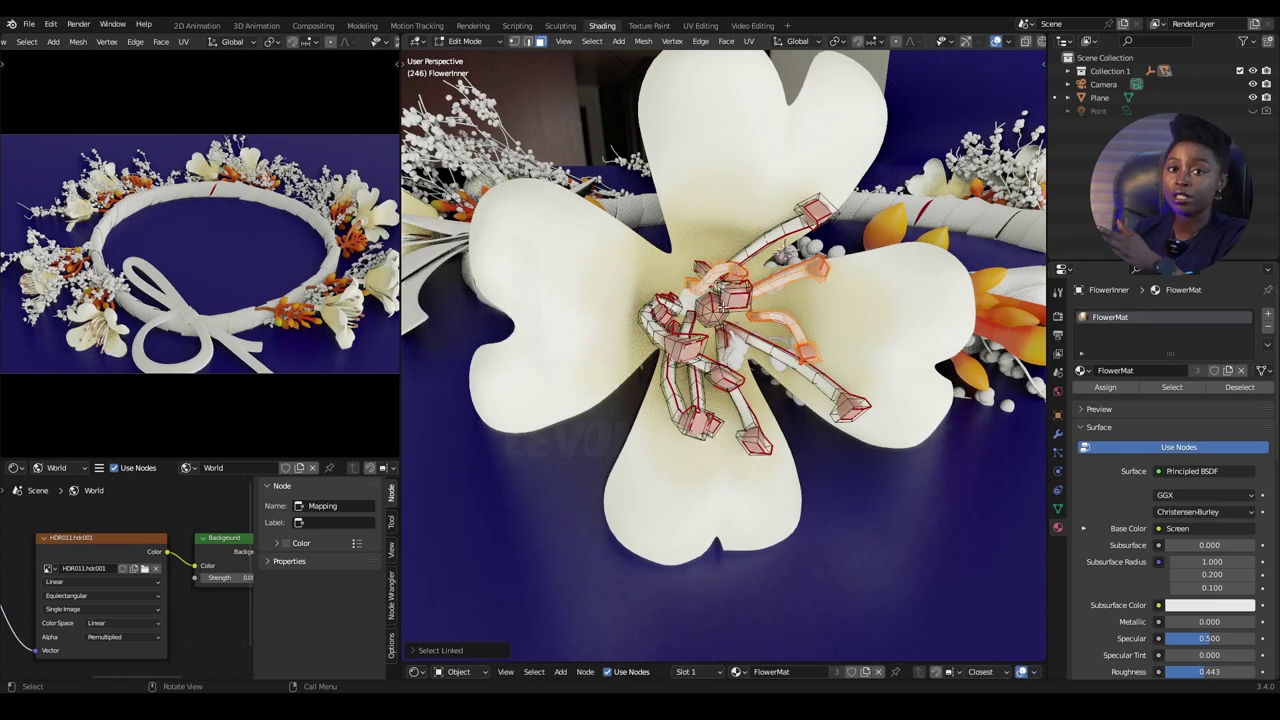
# Select all the stamens, separate them by loose parts and pick one of them in Object Mode.
pyautogui.press('a')
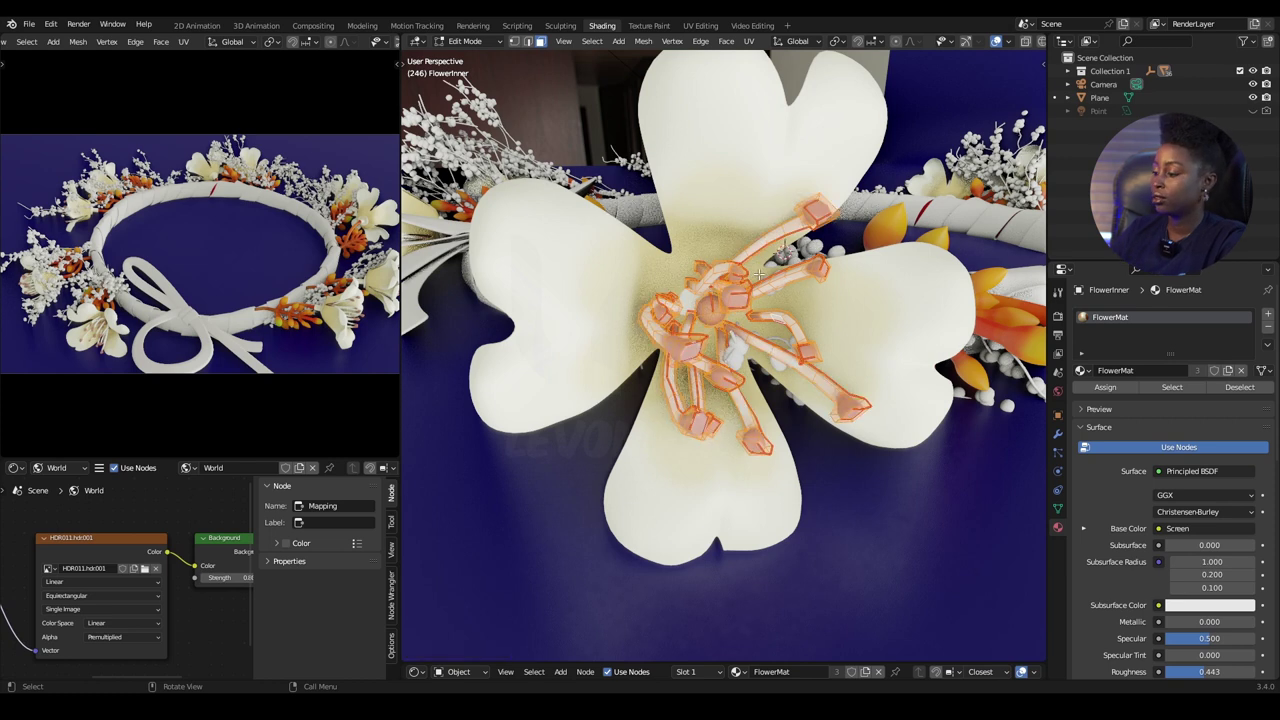
pyautogui.press('p')
pyautogui.click(741, 288)
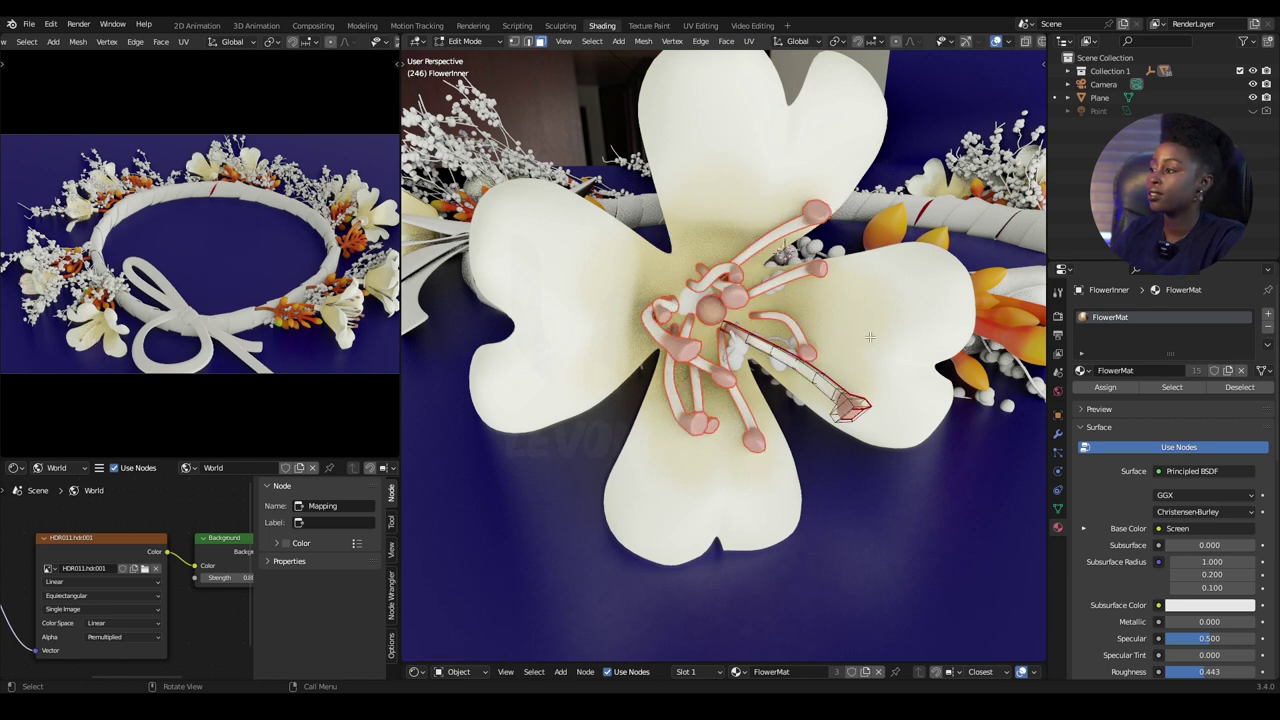
pyautogui.press('Tab')
pyautogui.click(793, 322)
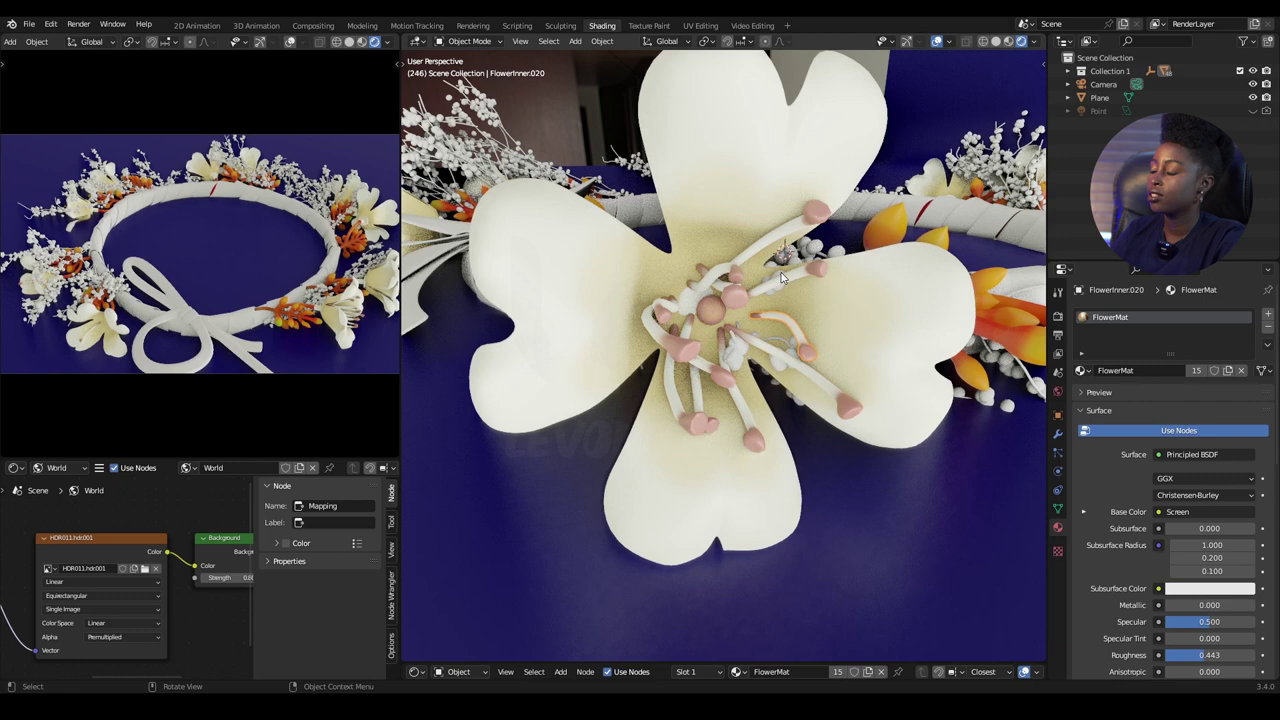
# Undo the stamens' separation by loose parts, going back to the single mesh in Edit Mode.
pyautogui.hotkey('ctrl', 'z')
pyautogui.hotkey('ctrl', 'z')
pyautogui.hotkey('ctrl', 'z')
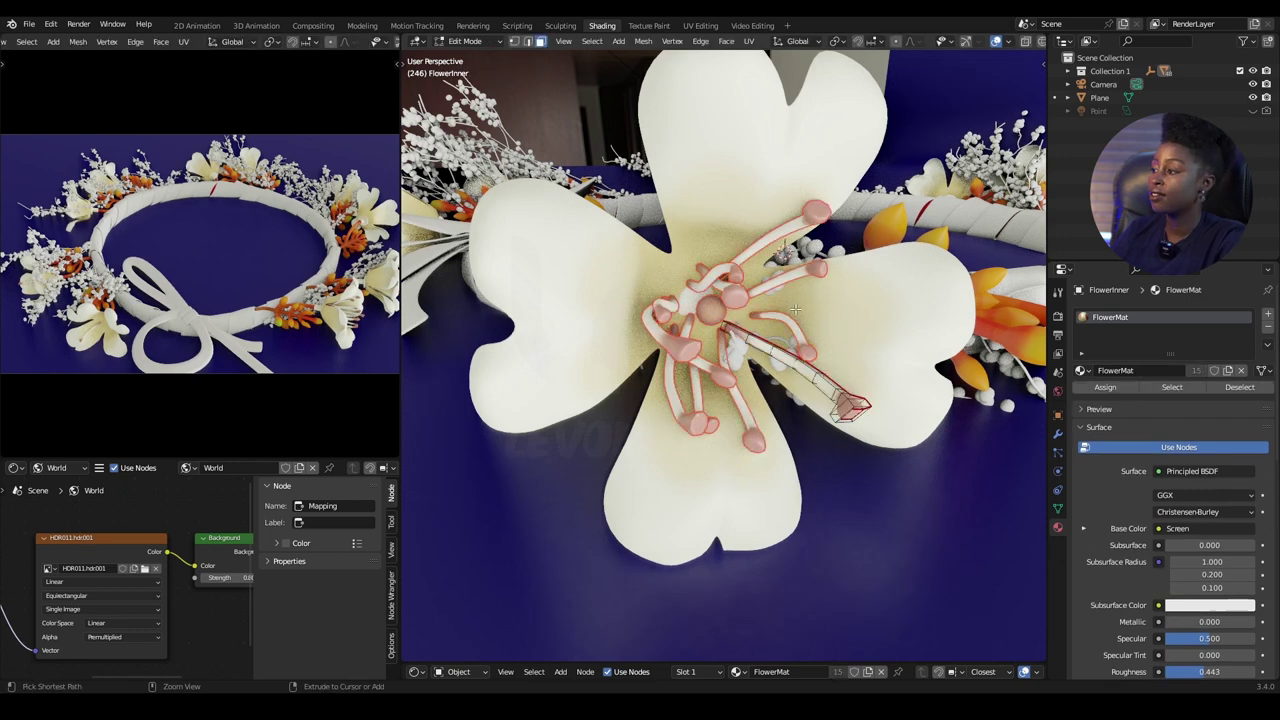
pyautogui.hotkey('ctrl', 'z')
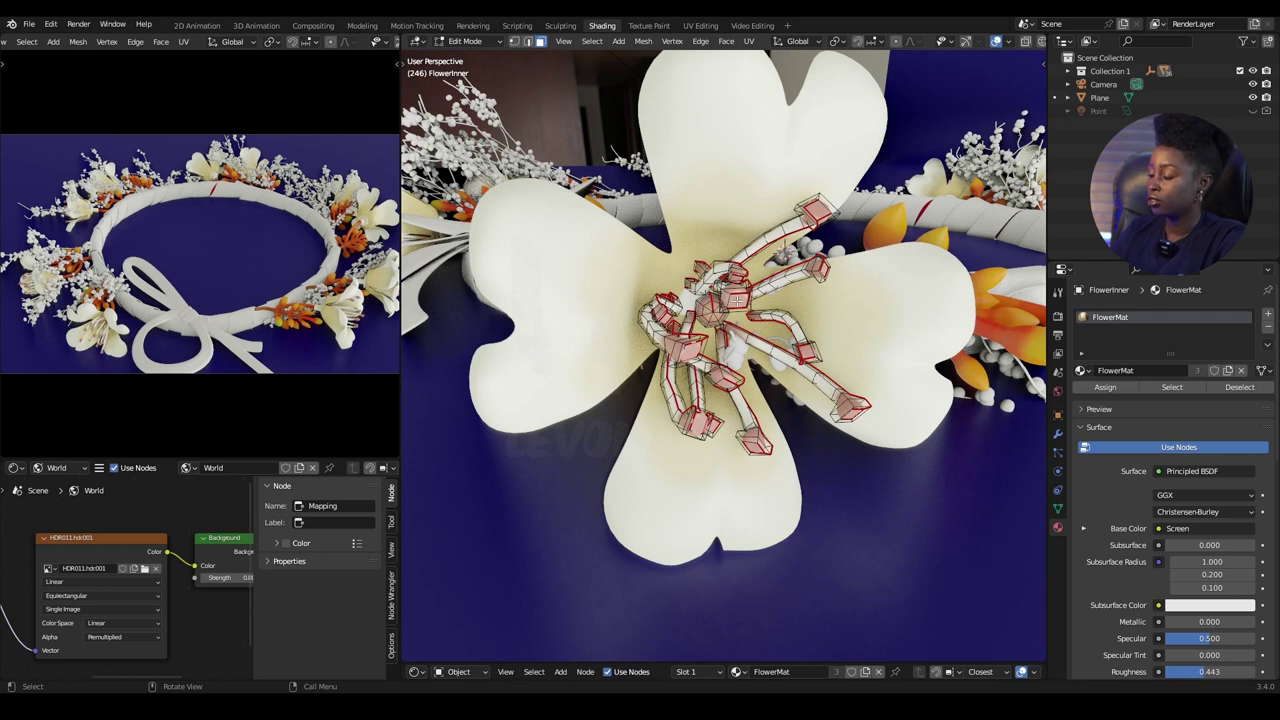
# Separate the stamens by loose parts again and return to Object Mode.
pyautogui.press('p')
pyautogui.click(736, 305)
pyautogui.hotkey('ctrl', 'Tab')
pyautogui.click(678, 303)
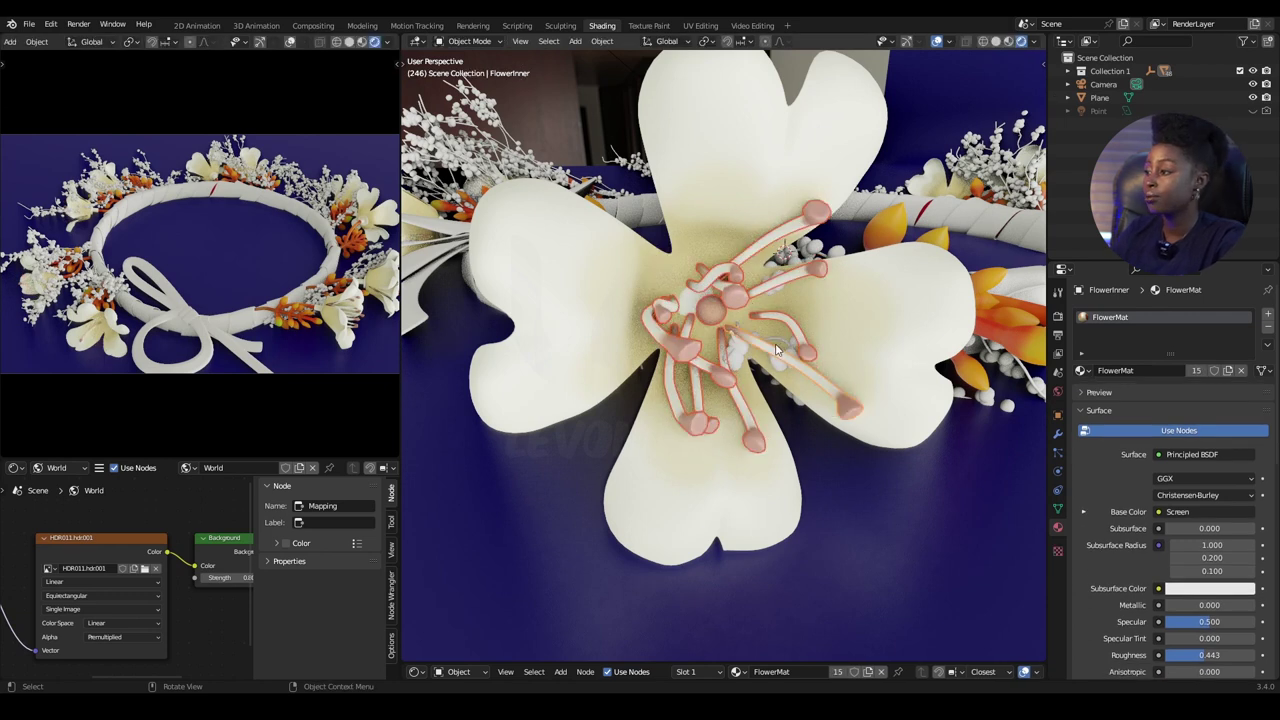
# Select several separated stamens one after another to check that each is its own object.
pyautogui.click(776, 350)
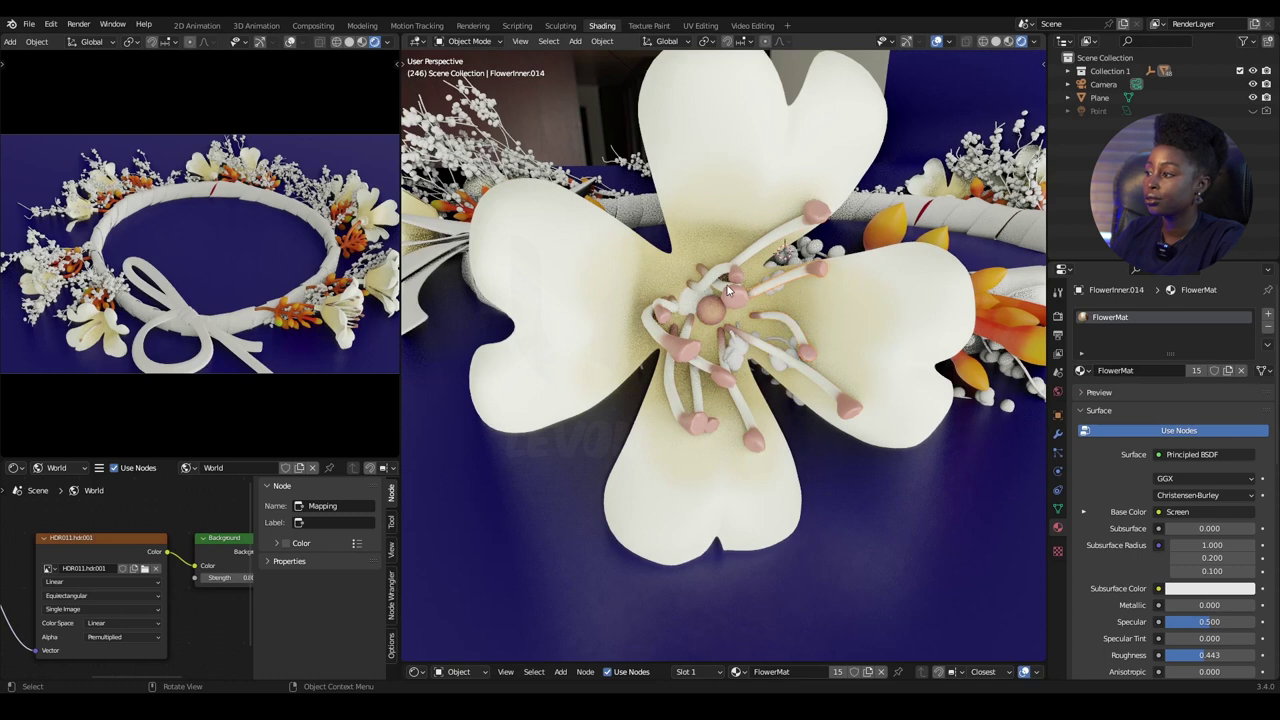
pyautogui.click(828, 220)
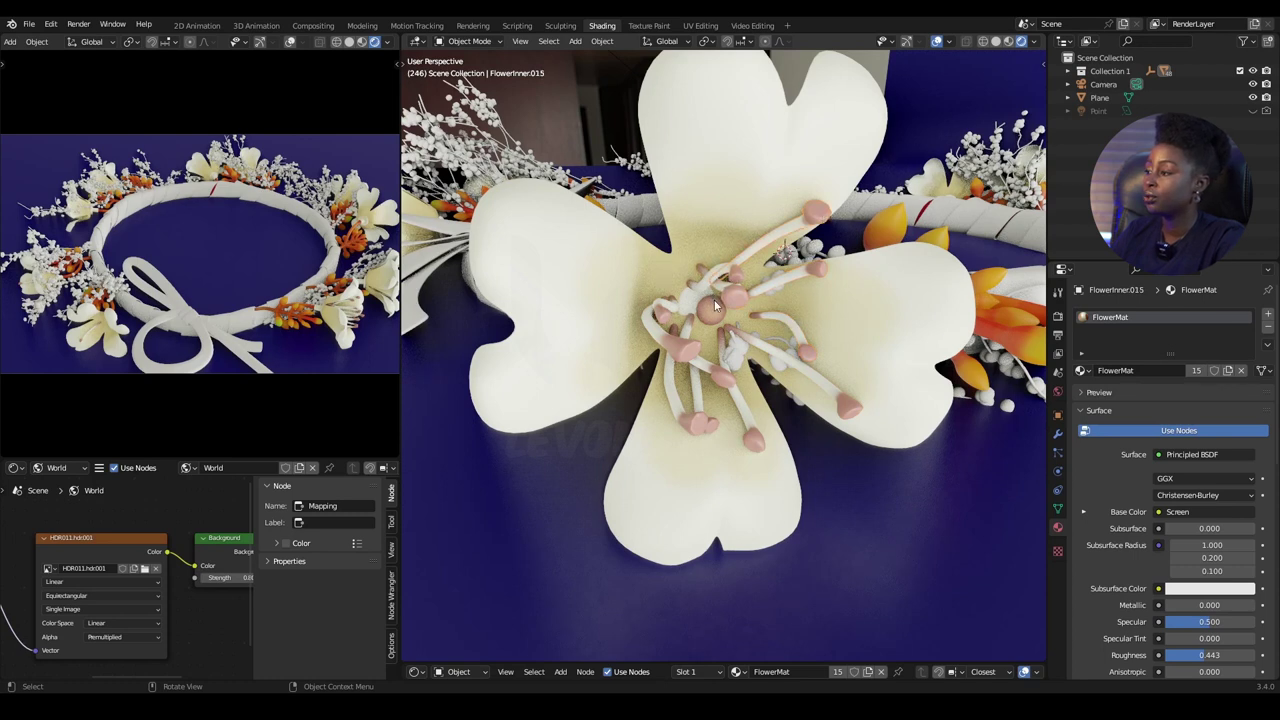
pyautogui.click(681, 348)
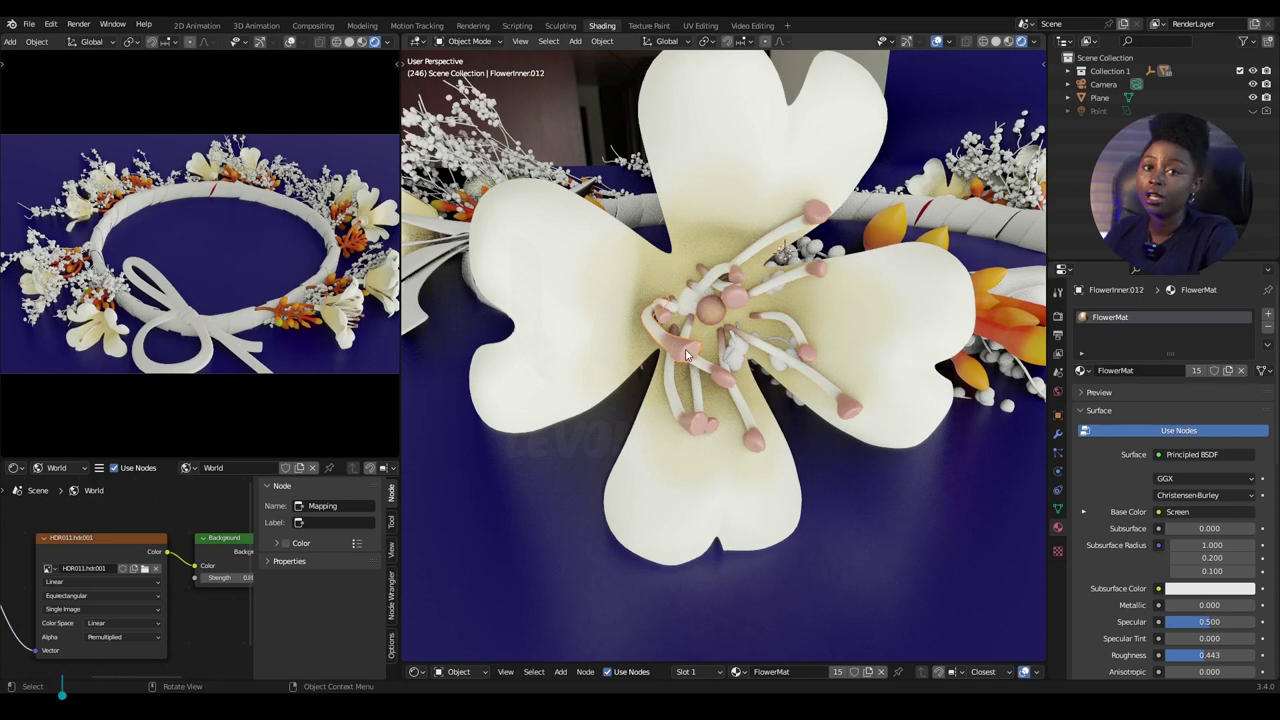